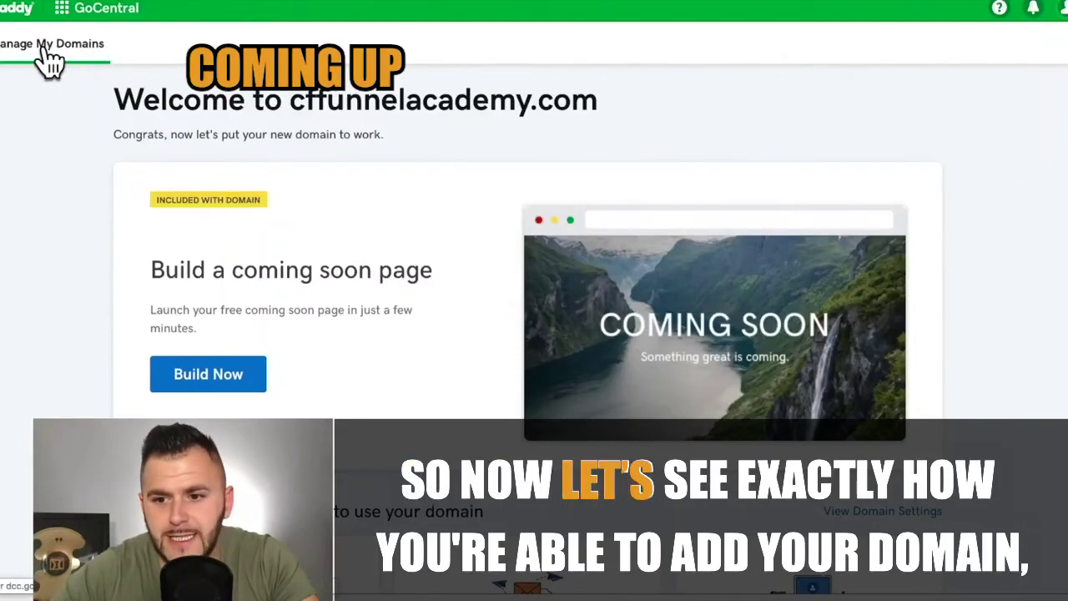
left_click(43, 50)
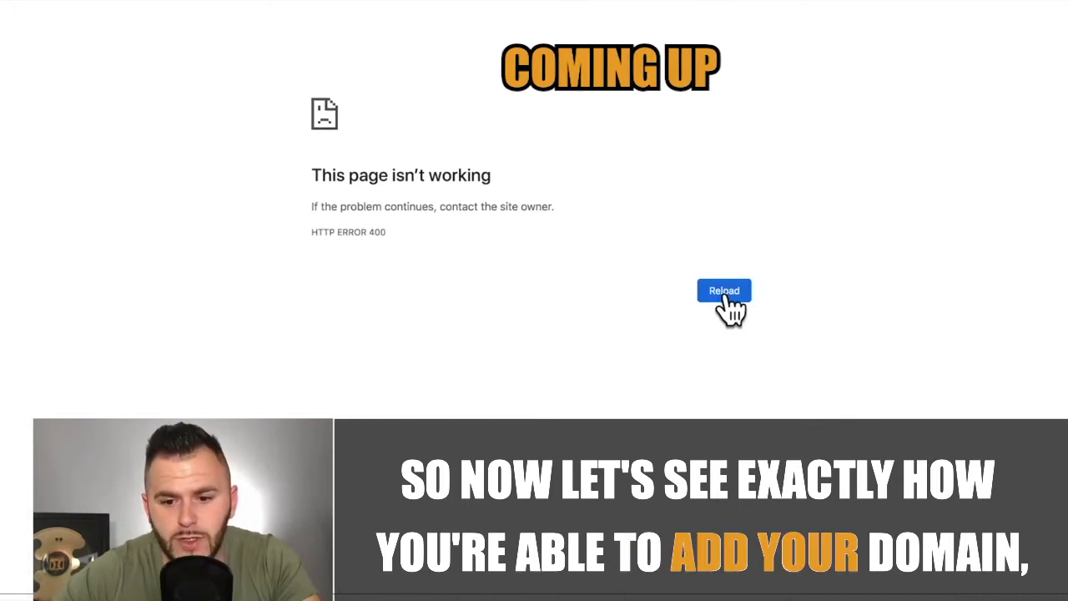
left_click(722, 296)
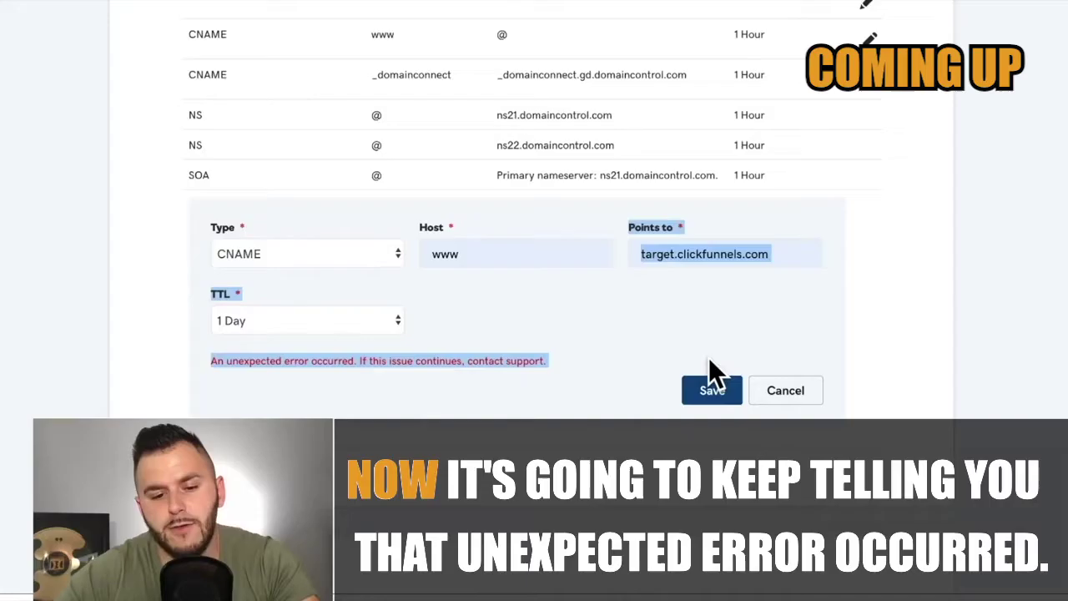
left_click(710, 388)
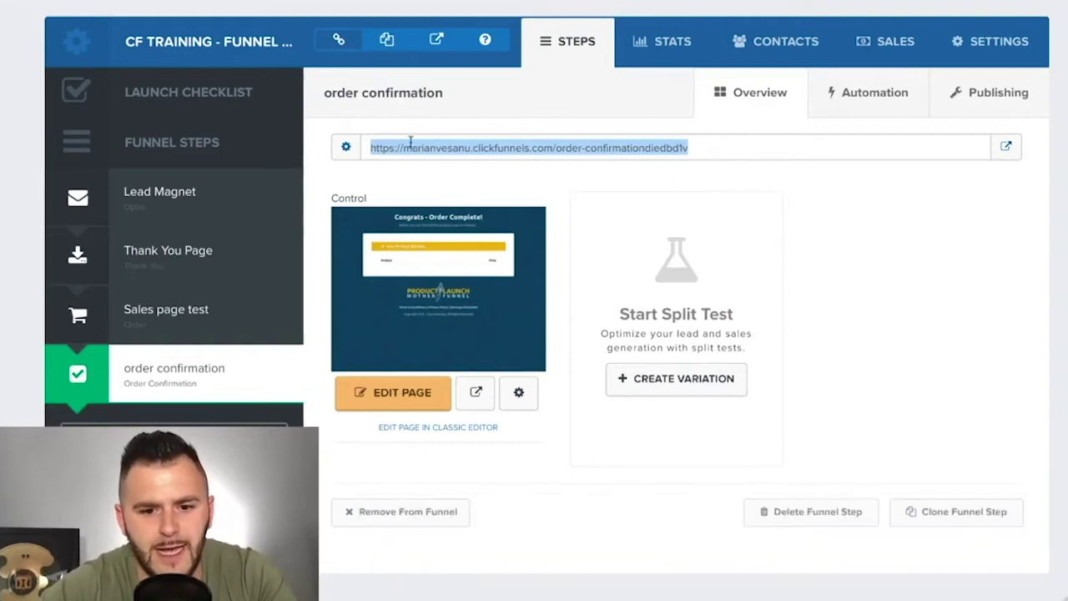
left_click(381, 144)
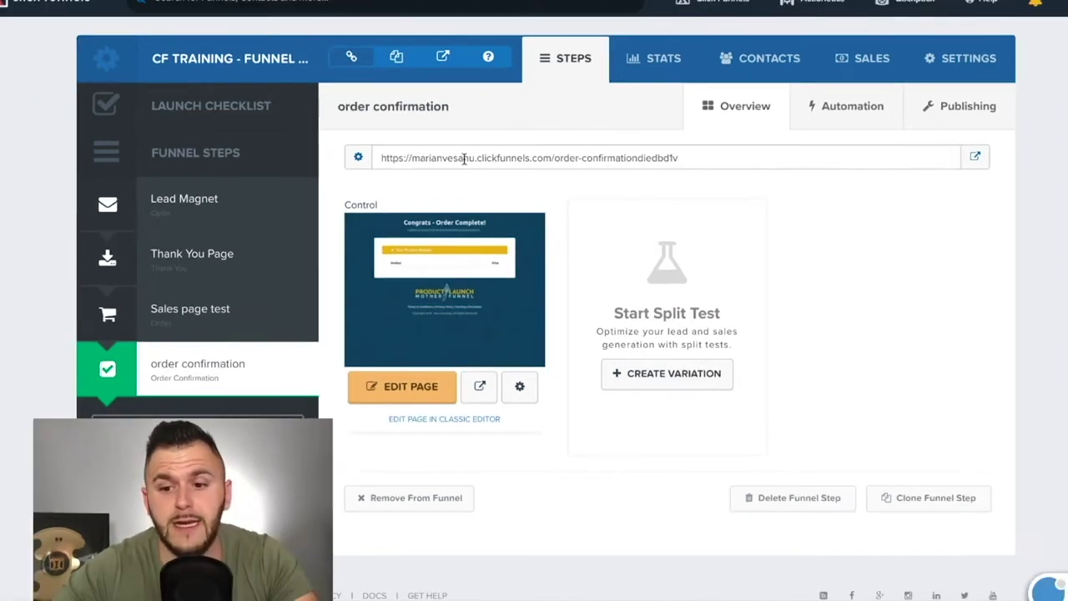
Open the domains section of the account settings and start adding a new domain.
left_click(1059, 4)
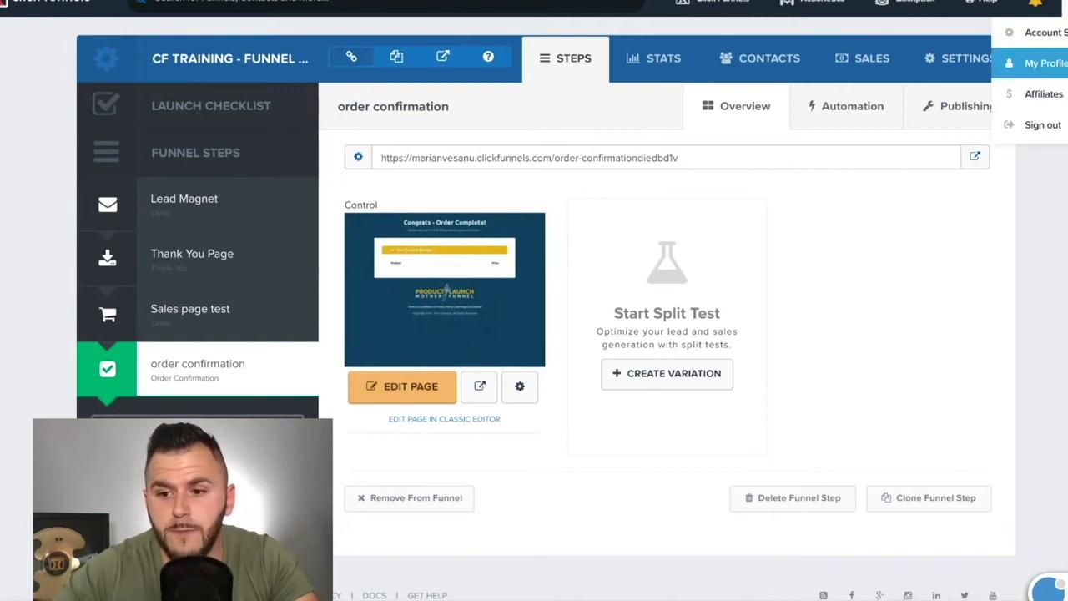
left_click(1039, 31)
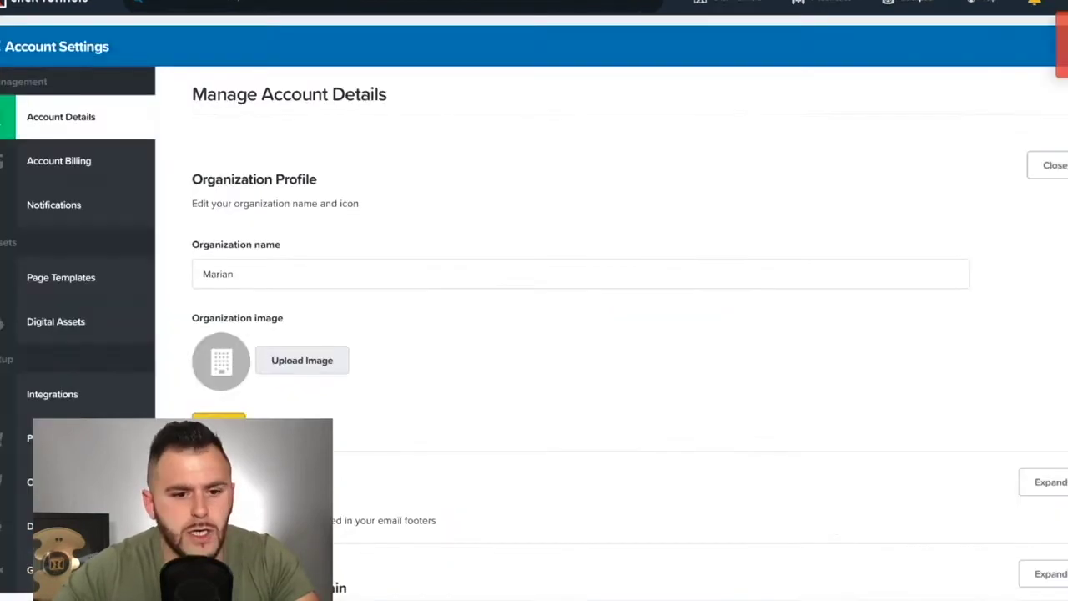
left_click(30, 525)
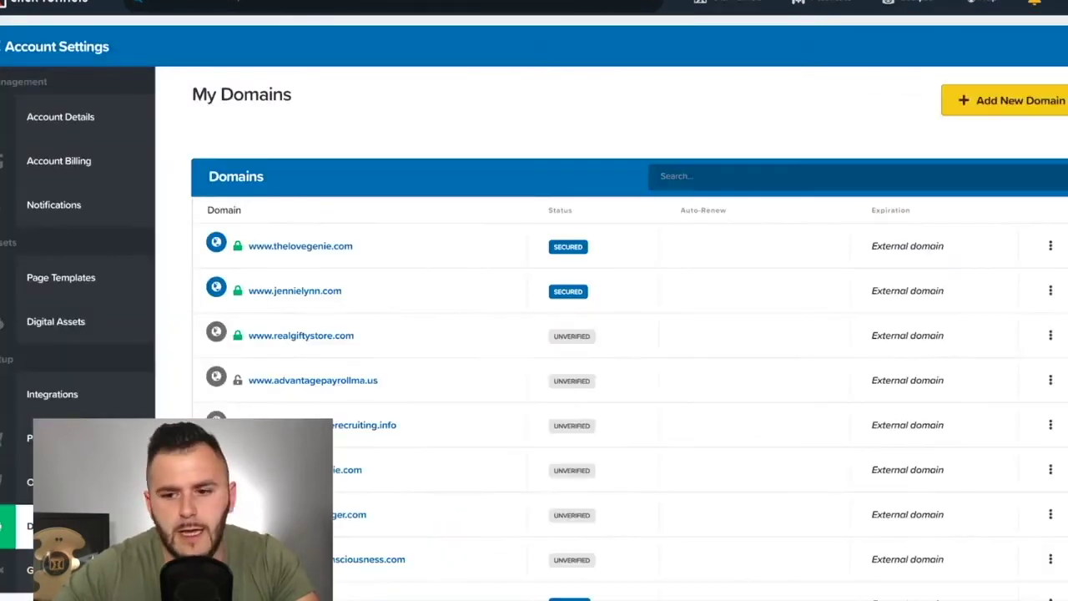
left_click(1005, 99)
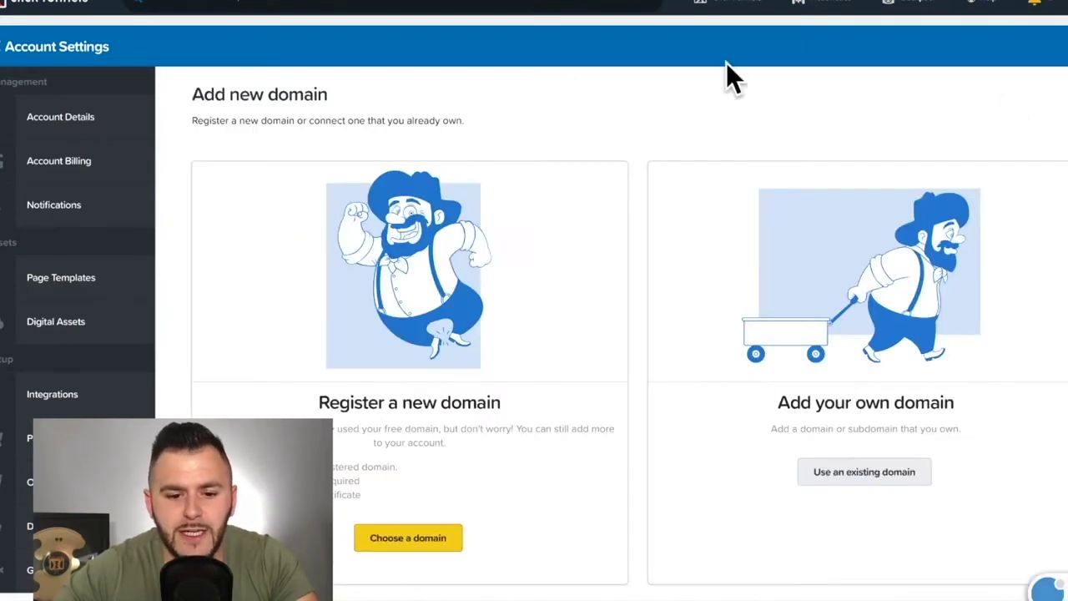
Choose to register a new domain and search the available domains for cffunnelacademy.com.
scroll(581, 134, "down", 1)
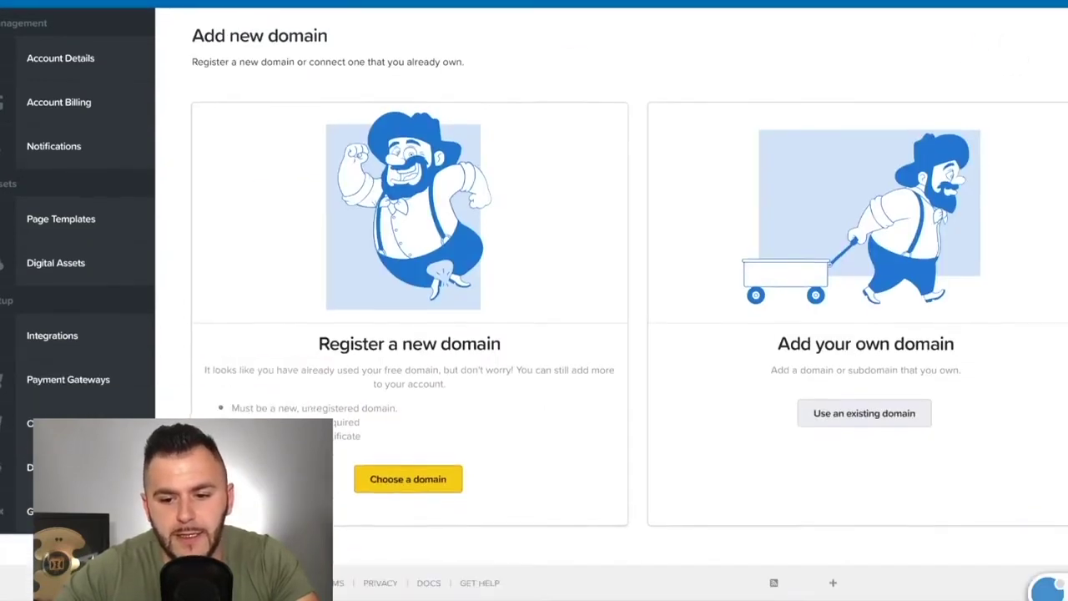
left_click(440, 484)
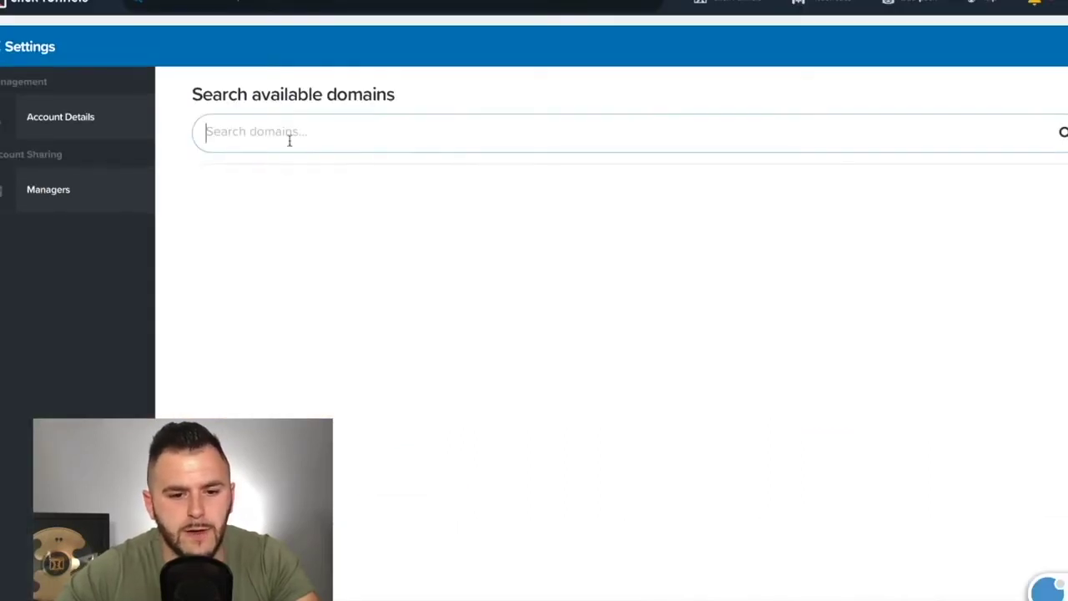
type("s")
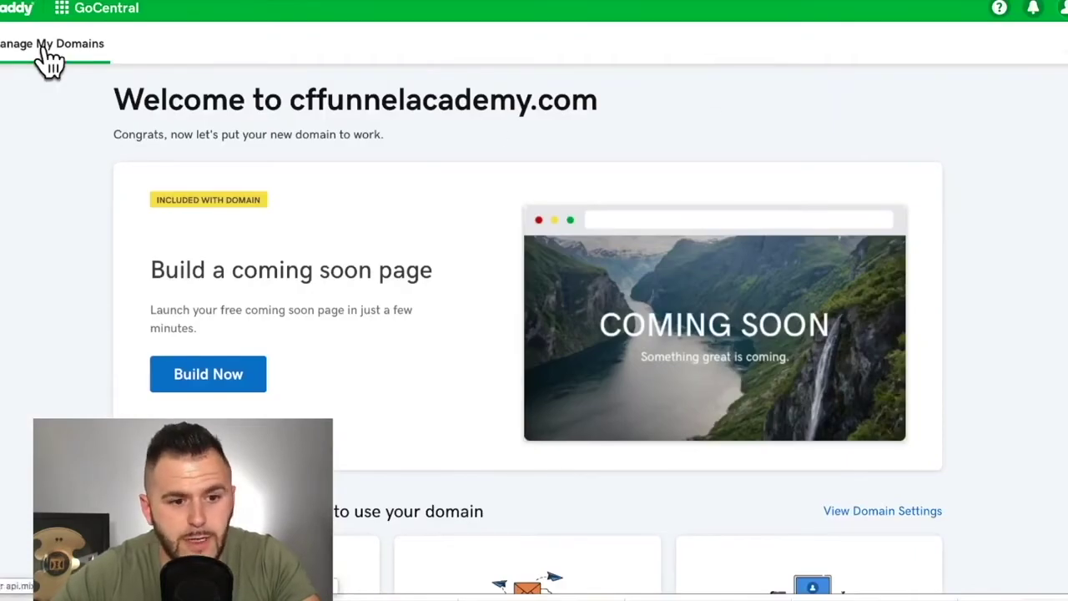
Switch to the GoDaddy website and open the account page that lists the owned domains.
left_click(49, 60)
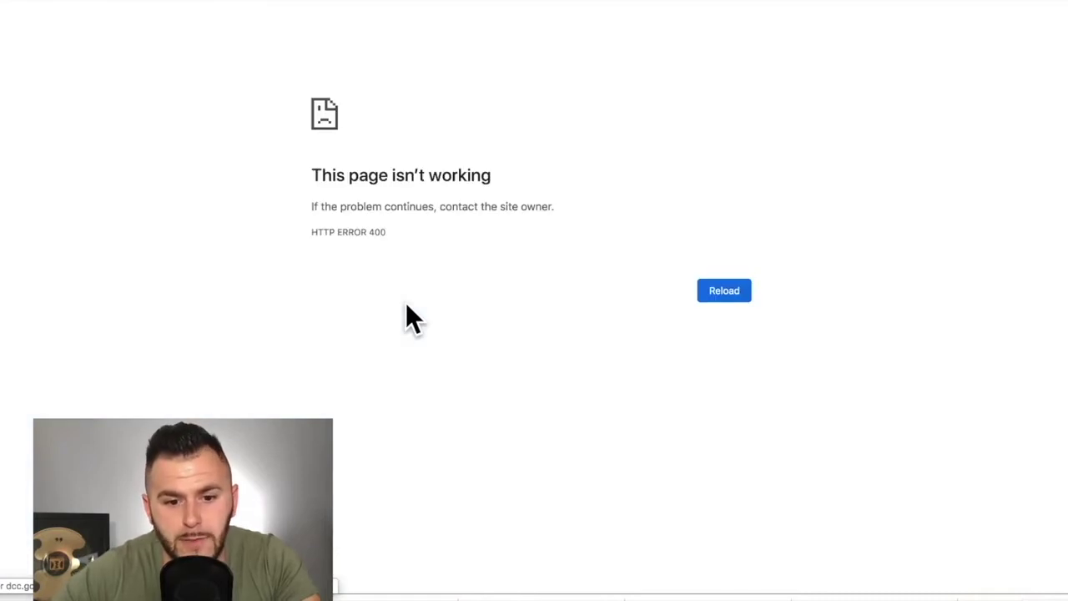
left_click(724, 292)
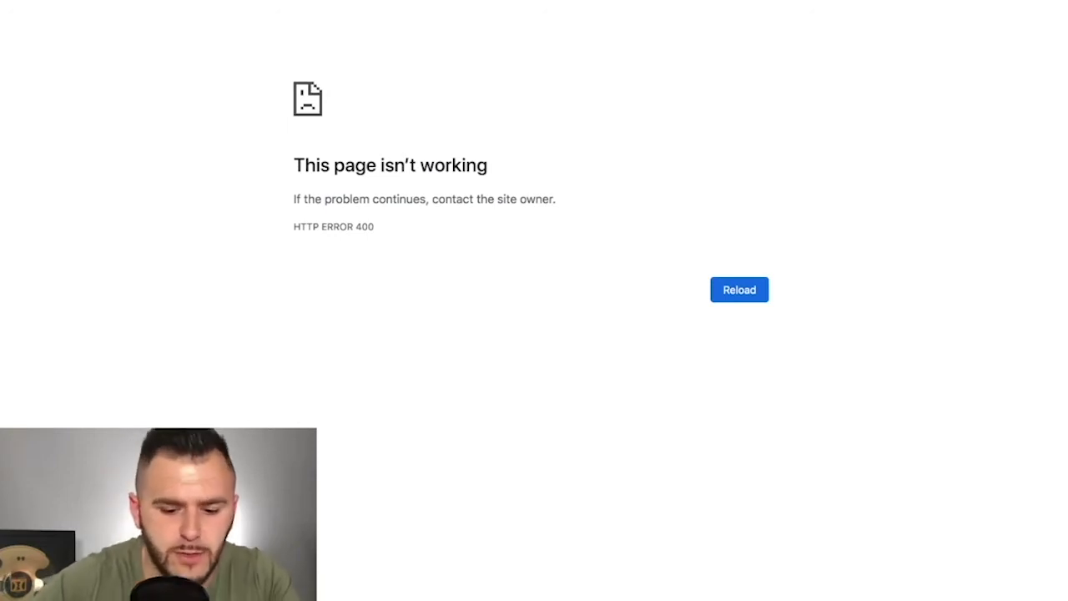
type("god")
key("Return")
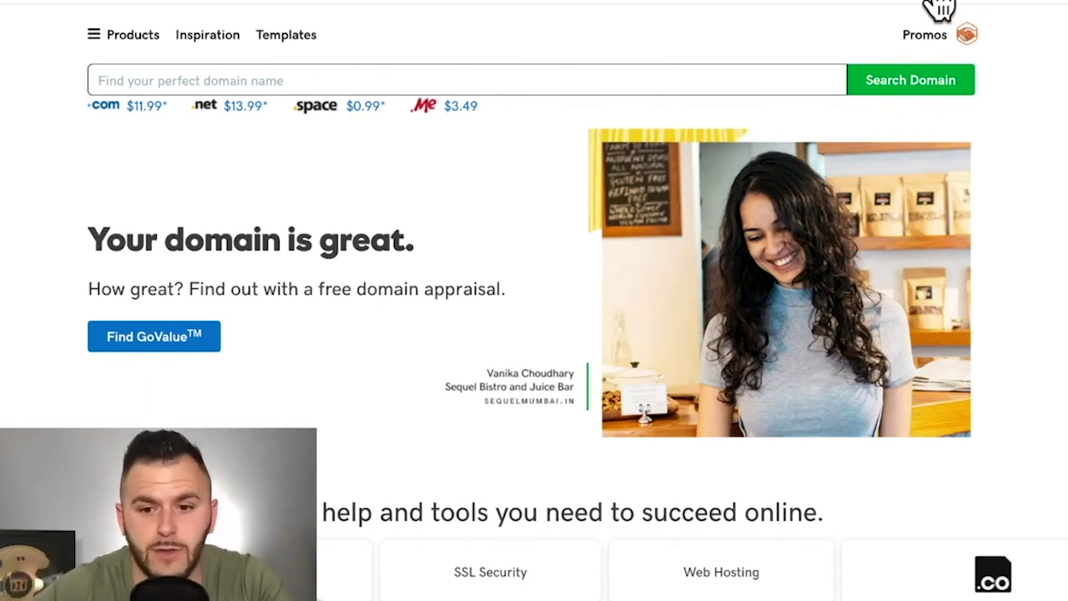
left_click(938, 10)
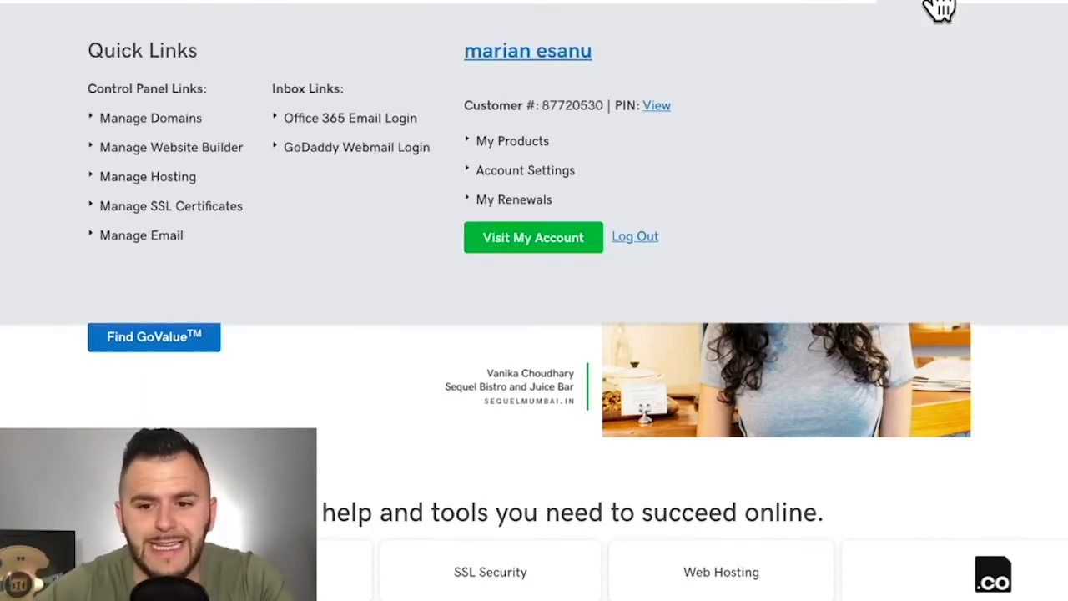
left_click(513, 246)
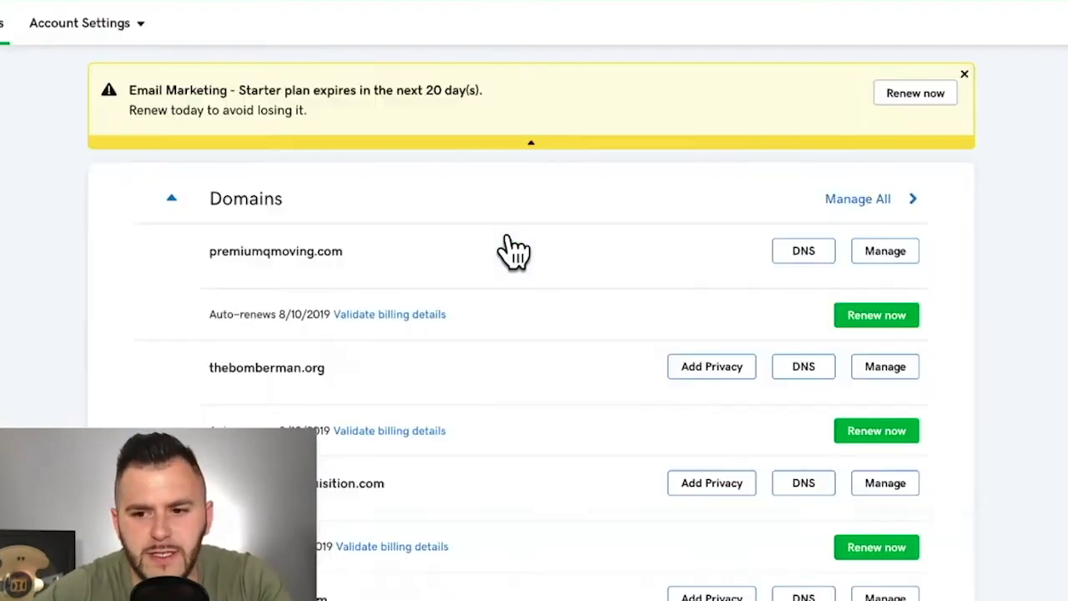
Find cffunnelacademy.com in the domain list and open its DNS management page at the records.
scroll(832, 410, "down", 10)
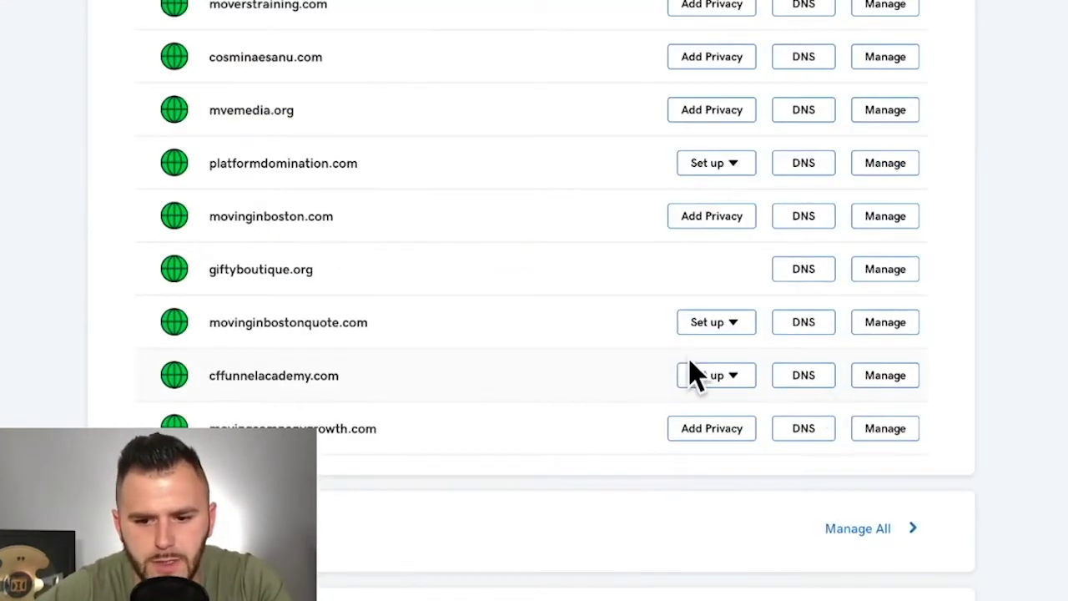
left_click_drag(210, 375, 389, 376)
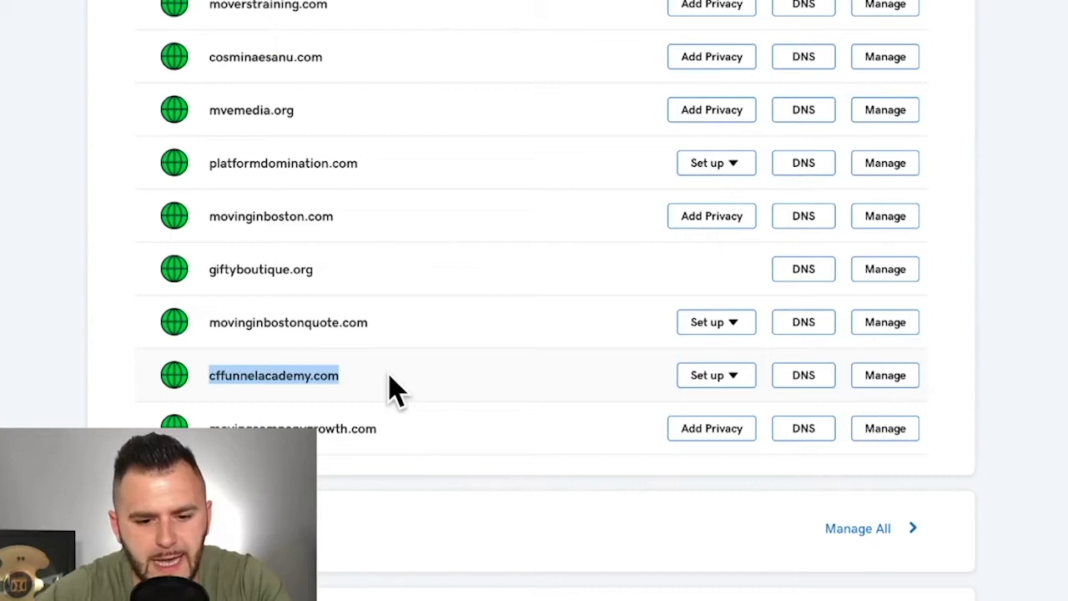
left_click(807, 379)
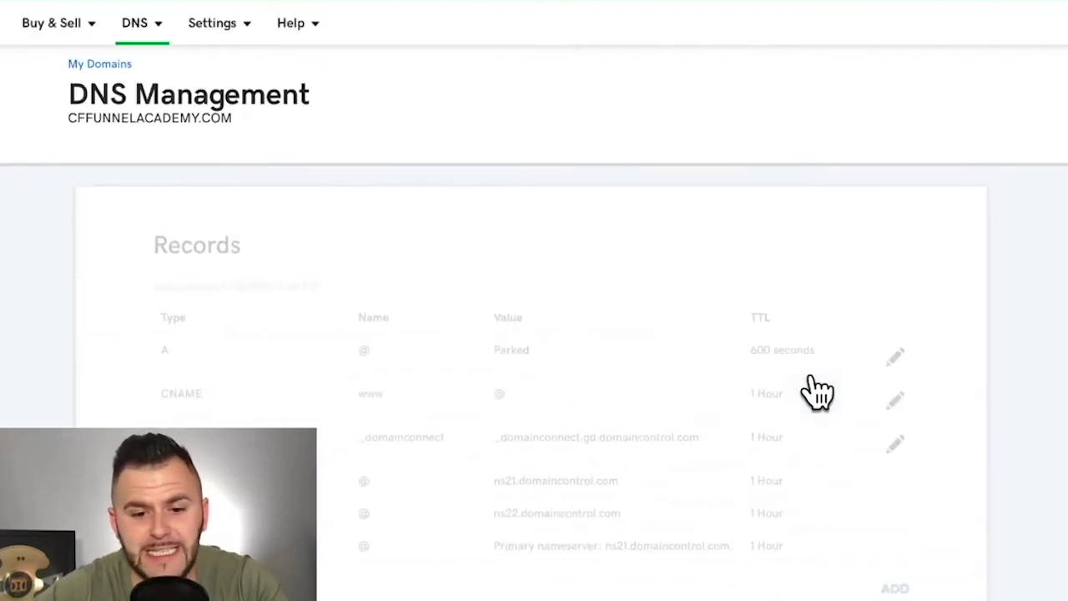
scroll(818, 392, "down", 2)
scroll(816, 391, "down", 5)
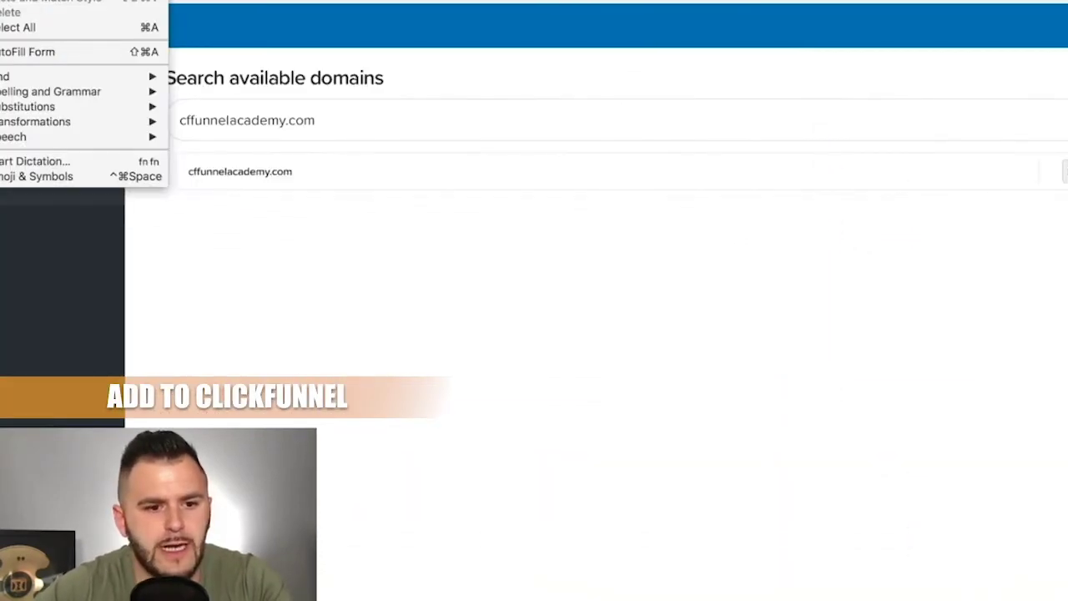
Switch to ClickFunnels and add cffunnelacademy.com as an existing own domain.
key("Escape")
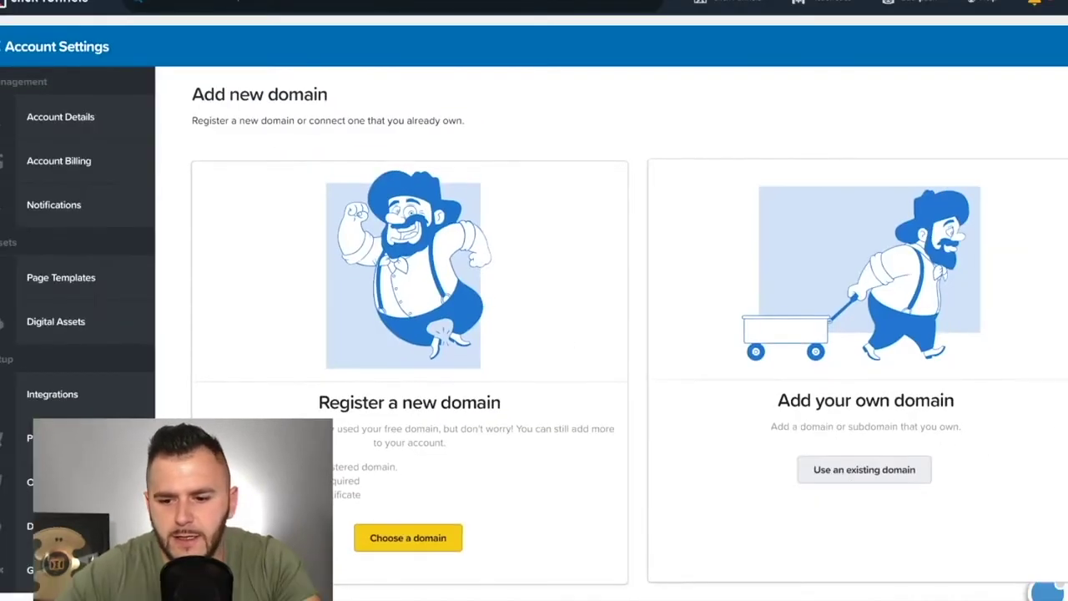
scroll(855, 398, "down", 2)
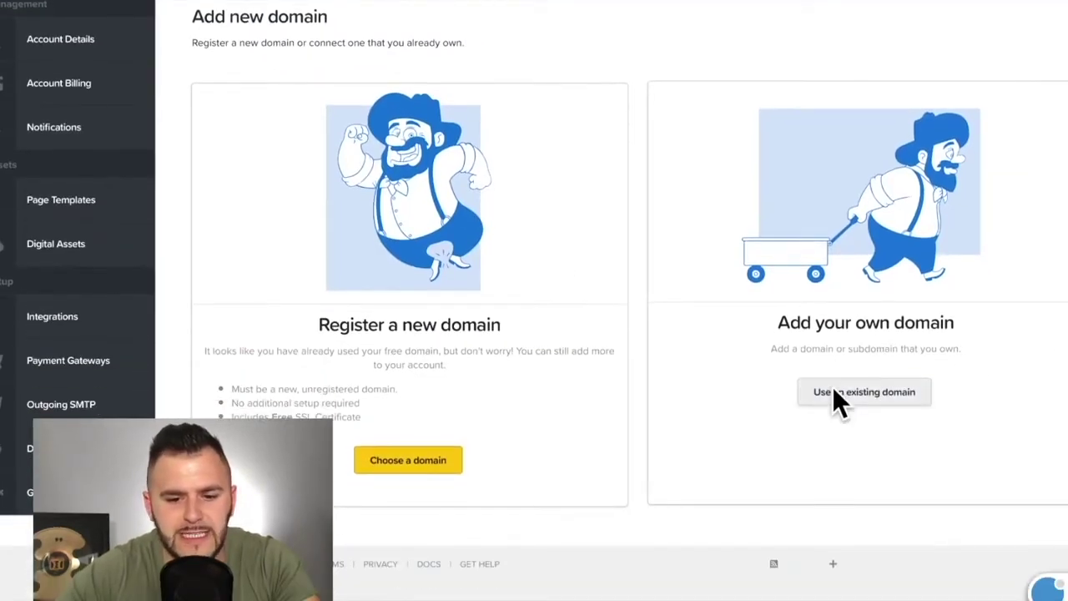
left_click(837, 392)
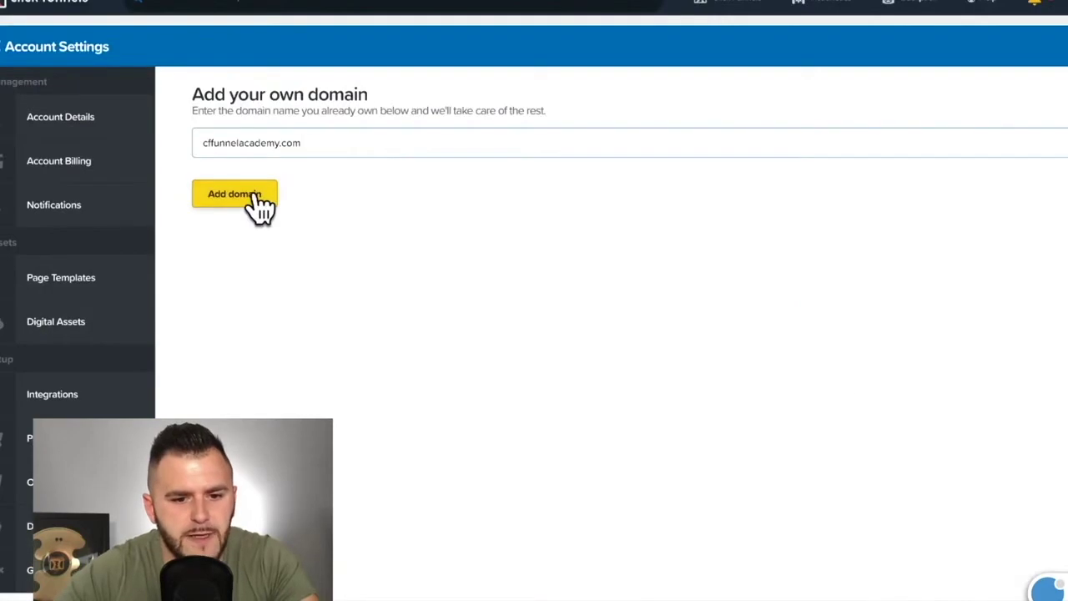
left_click(257, 195)
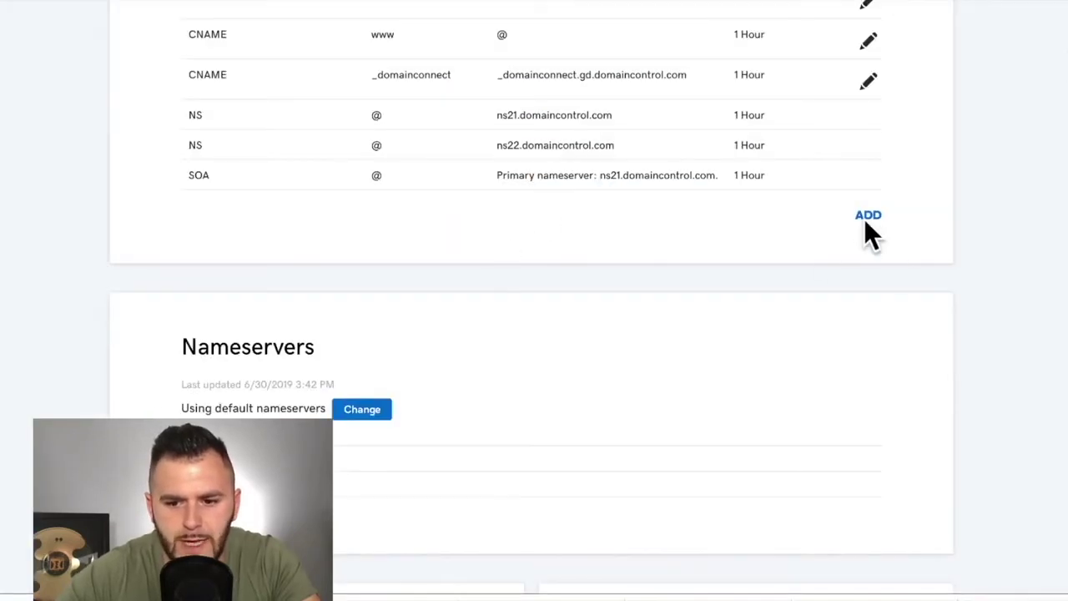
left_click(868, 217)
left_click(346, 263)
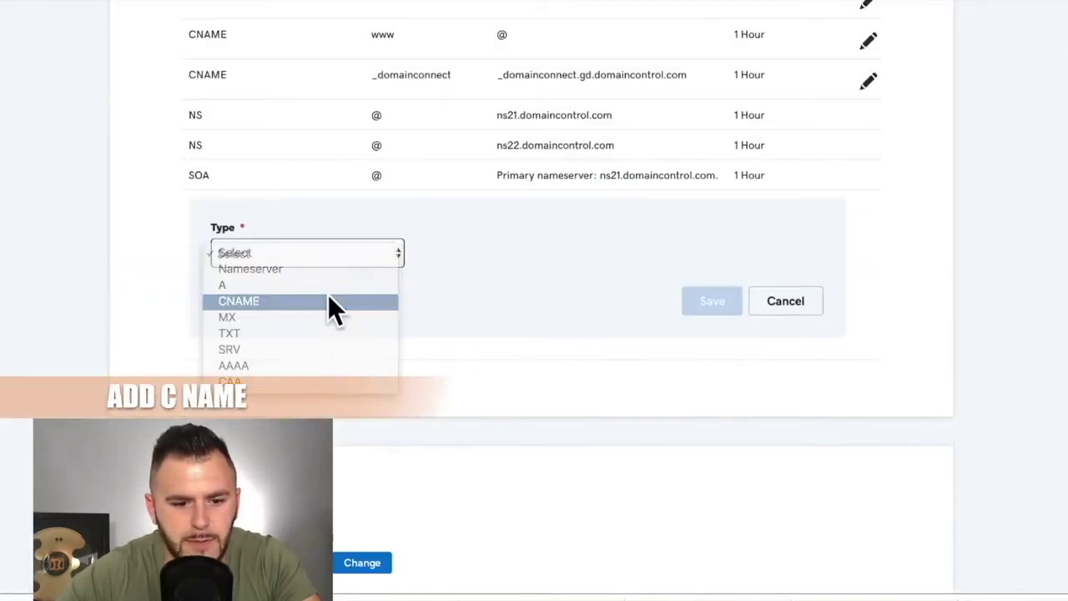
left_click(328, 299)
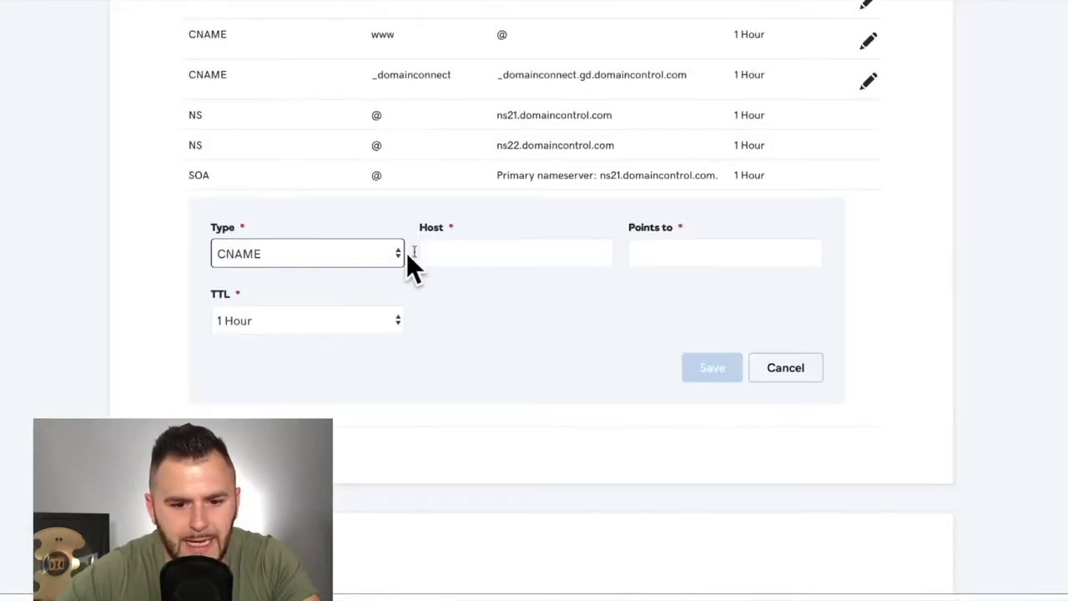
left_click(505, 242)
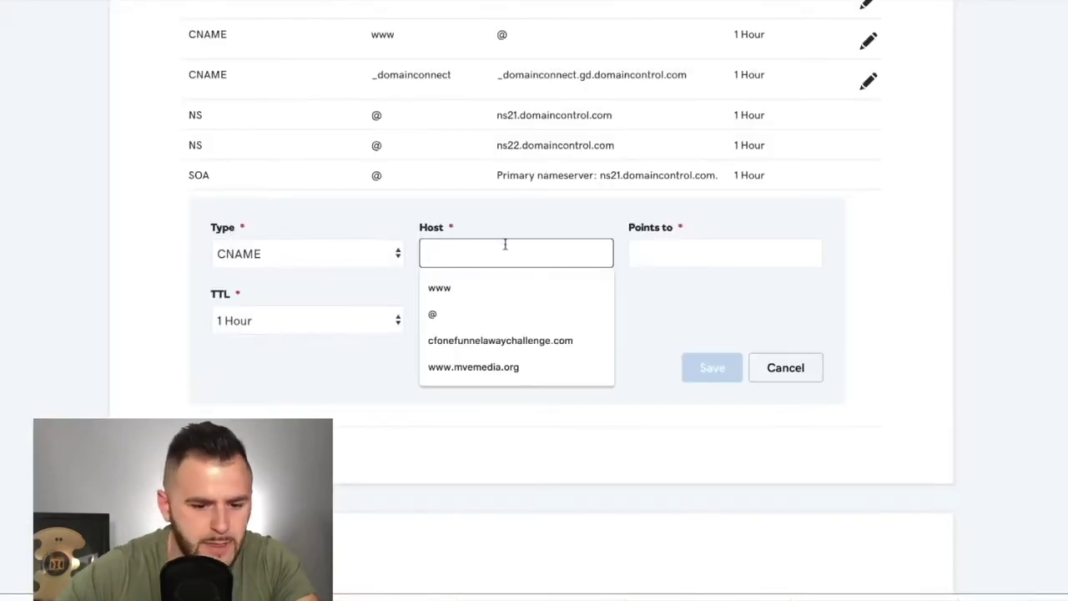
left_click(462, 291)
left_click(608, 291)
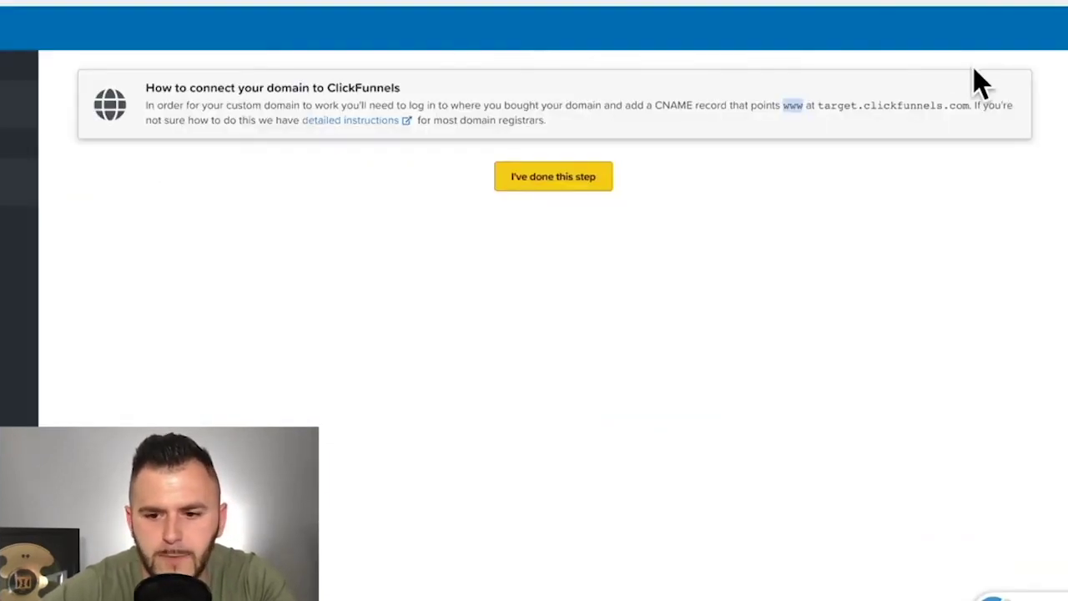
Point the new CNAME record to target.clickfunnels.com, set its TTL to 1 Day and try to save it.
left_click_drag(970, 105, 816, 106)
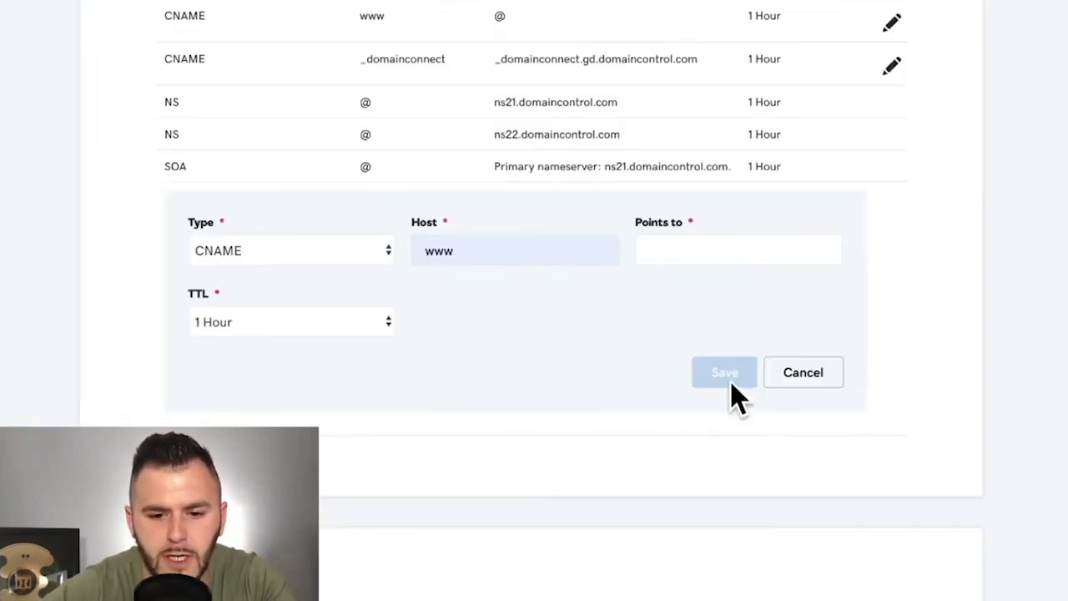
left_click(690, 253)
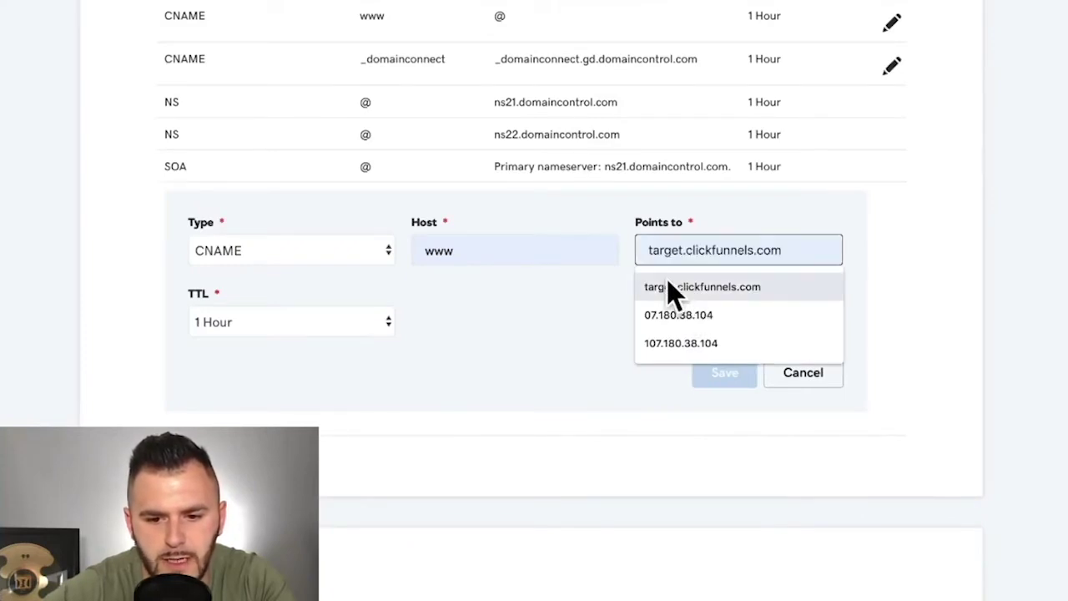
left_click(668, 284)
left_click(277, 330)
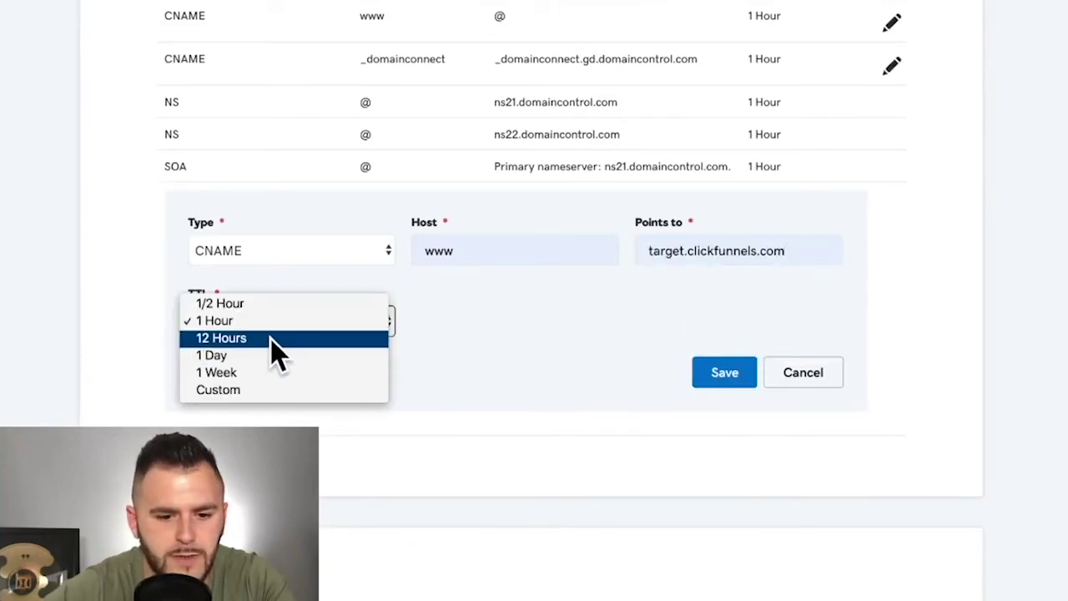
left_click(262, 357)
left_click_drag(507, 365, 726, 371)
left_click(724, 371)
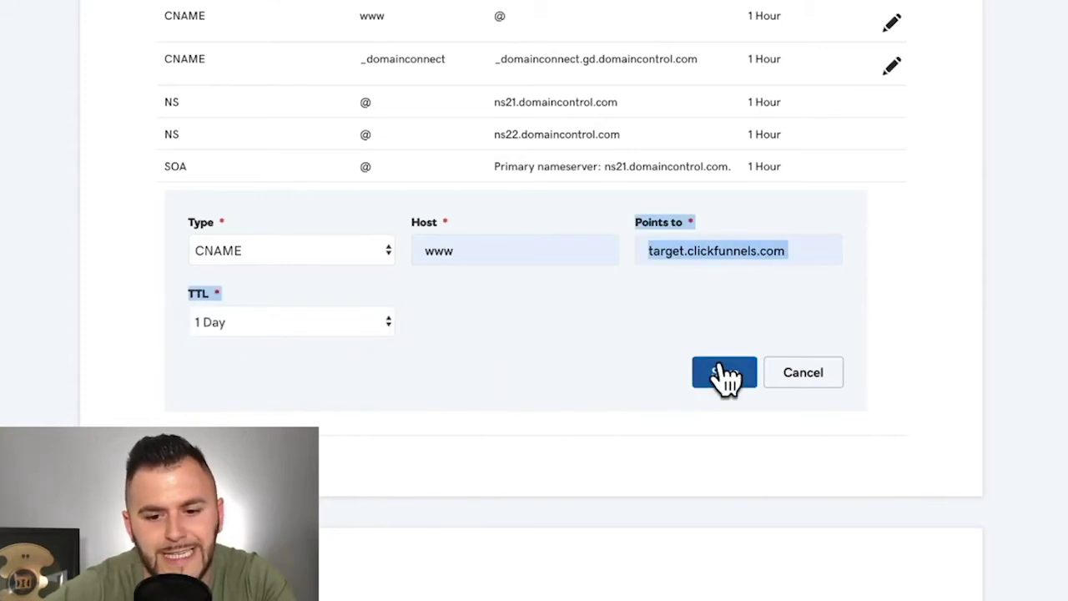
Try to save the www CNAME record again and reload the DNS management page.
left_click(463, 355)
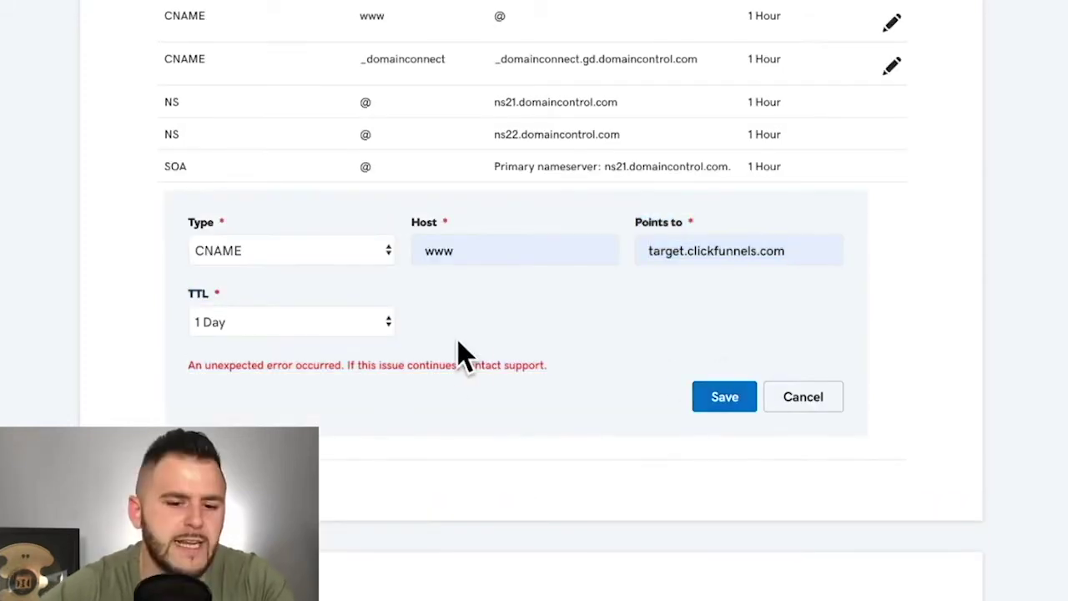
left_click(727, 401)
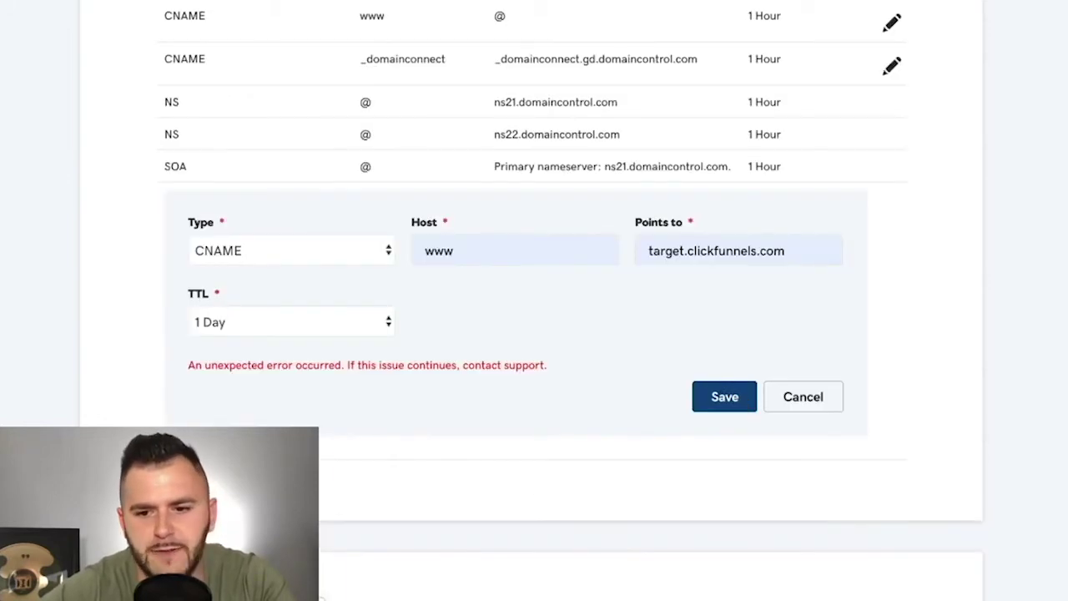
key("F5")
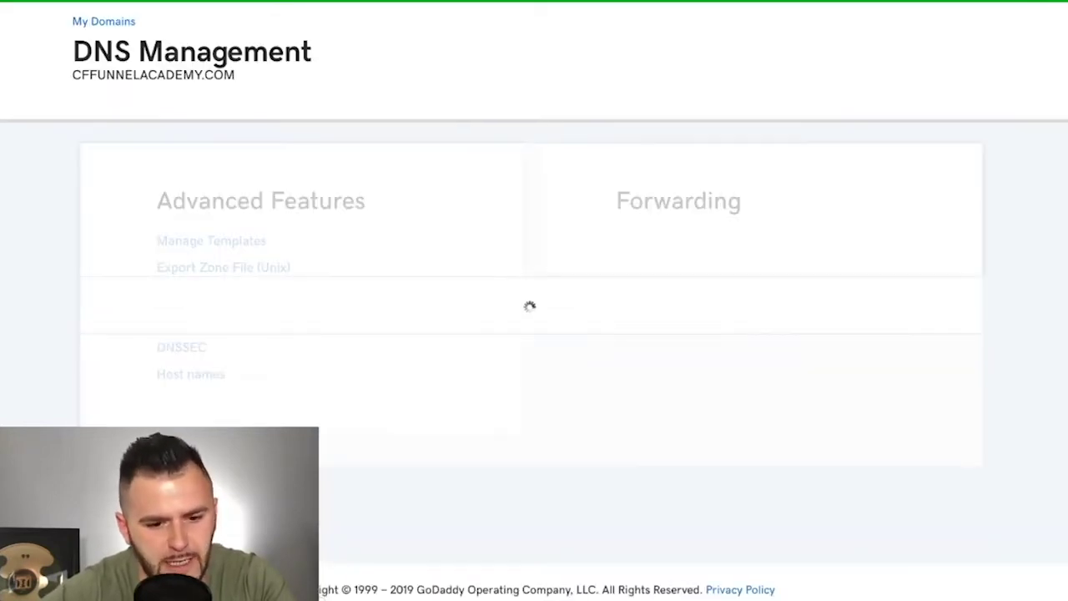
Edit the existing www CNAME record in GoDaddy to point to target.clickfunnels.com and save it with a 1 Hour TTL.
scroll(615, 512, "down", 3)
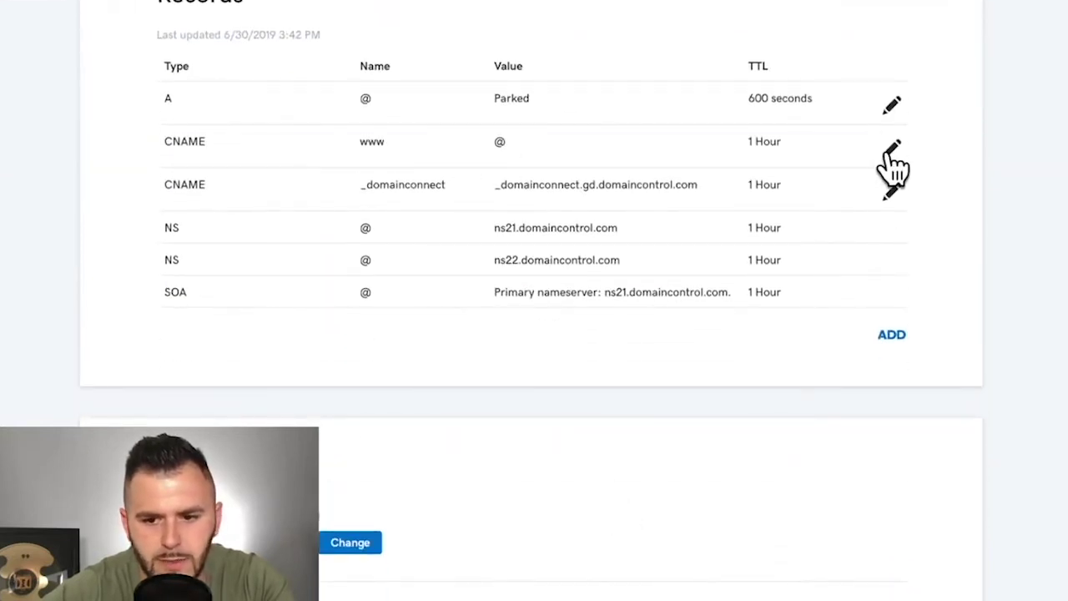
left_click(891, 148)
left_click(723, 278)
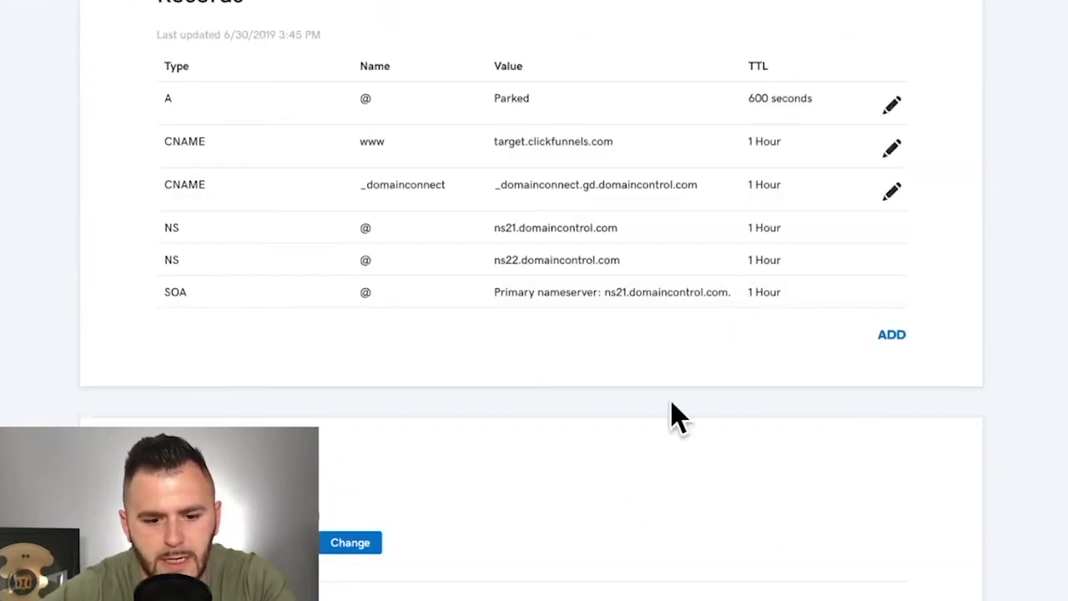
scroll(670, 417, "down", 4)
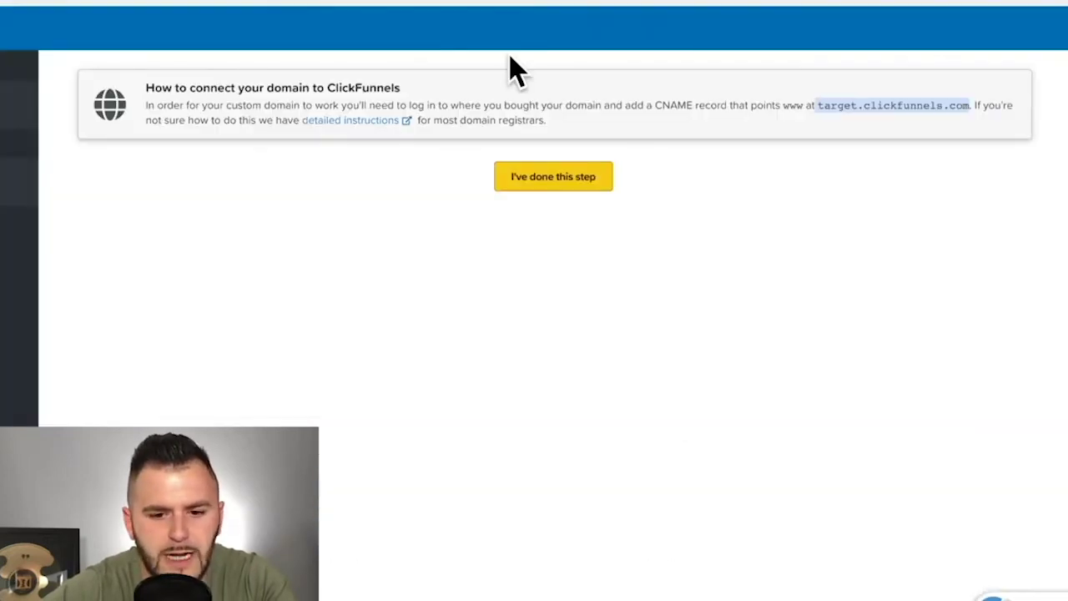
Confirm the CNAME step as done in ClickFunnels and associate the domain with the CF training - Funnel Academy funnel.
left_click(527, 187)
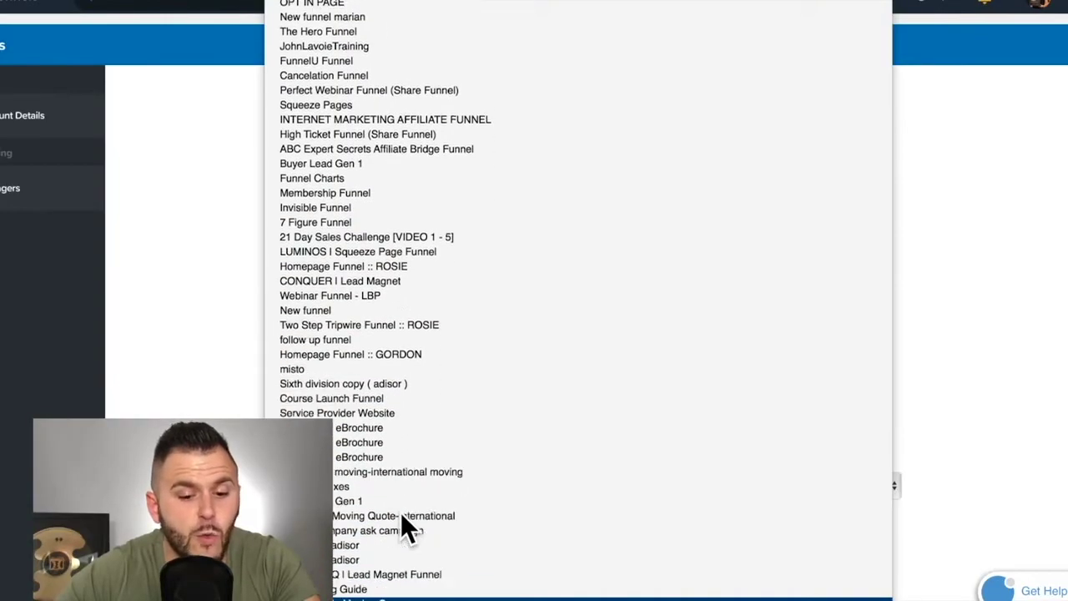
scroll(401, 515, "down", 5)
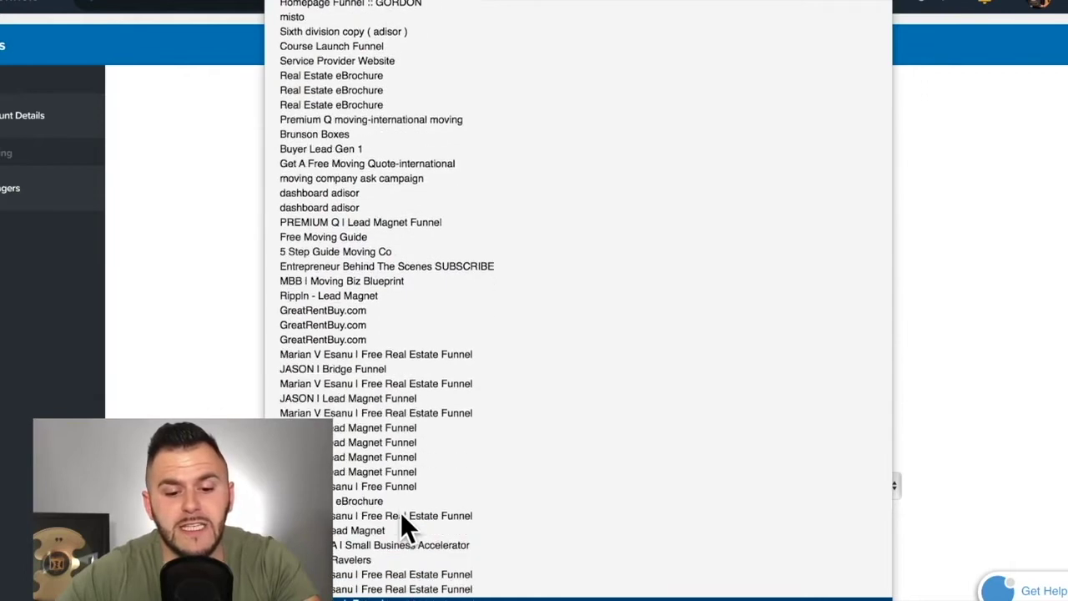
scroll(402, 515, "down", 10)
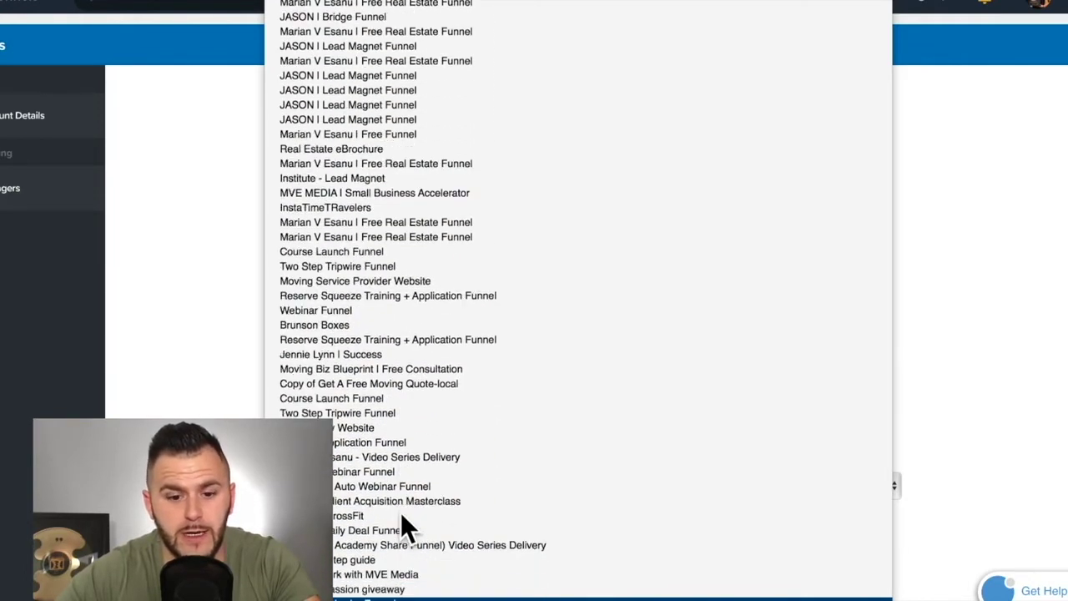
scroll(401, 515, "down", 10)
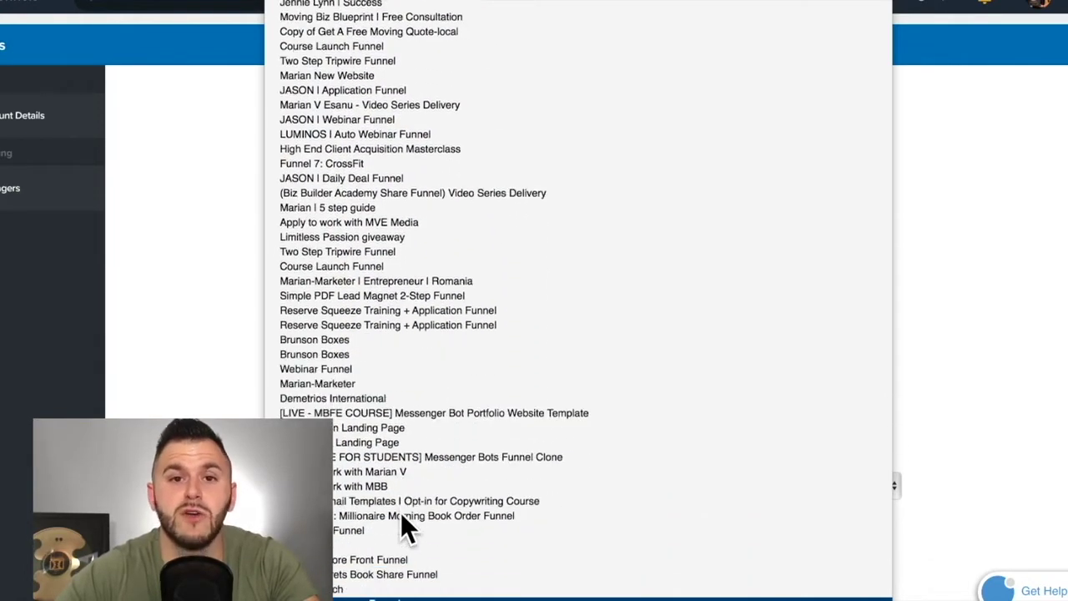
scroll(401, 516, "down", 12)
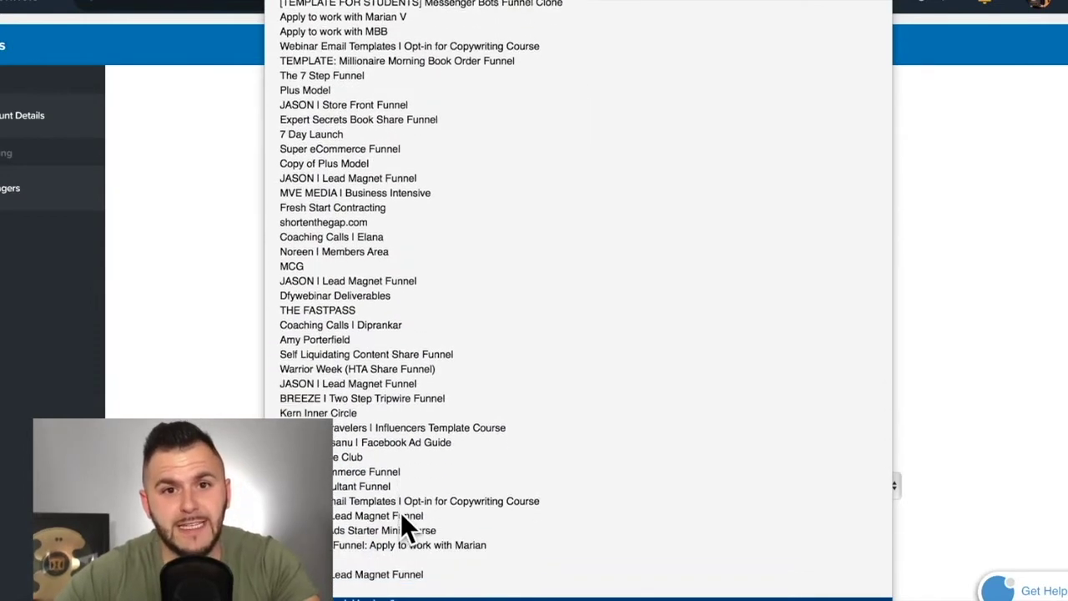
scroll(401, 516, "down", 14)
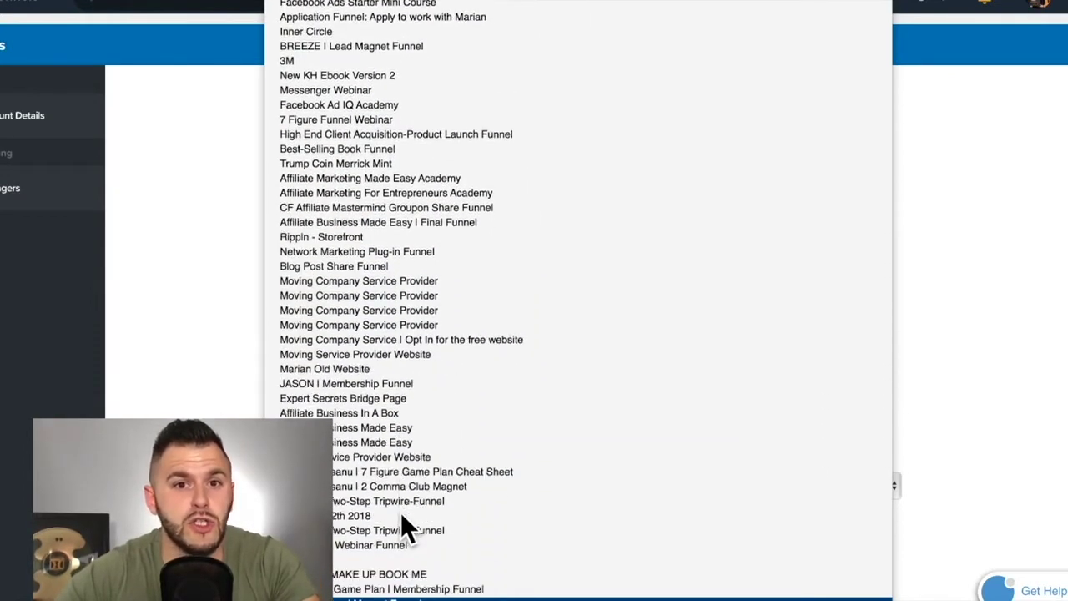
scroll(402, 516, "down", 12)
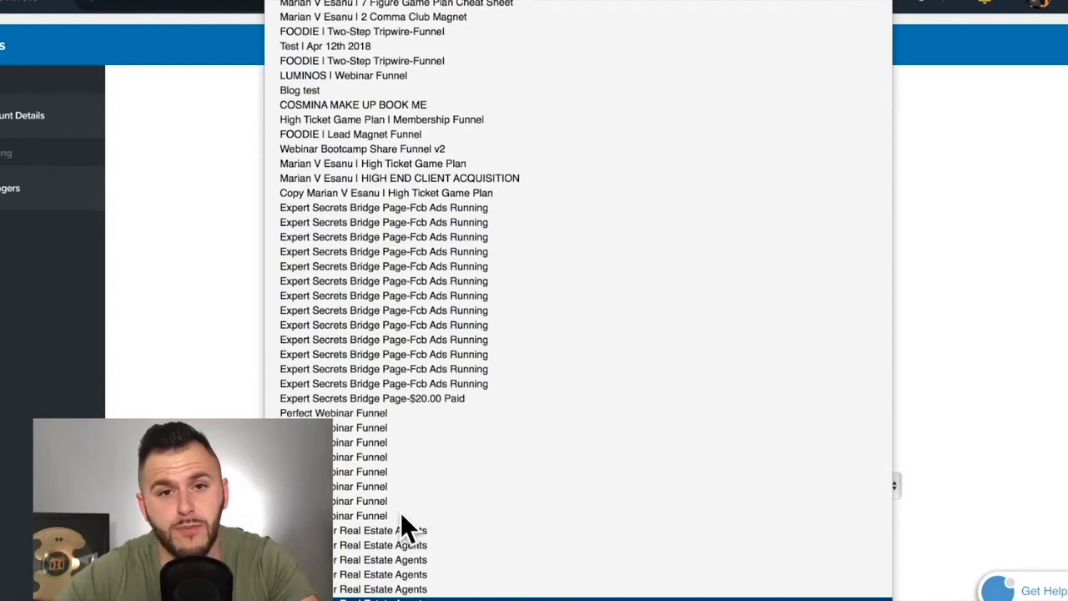
scroll(402, 516, "down", 12)
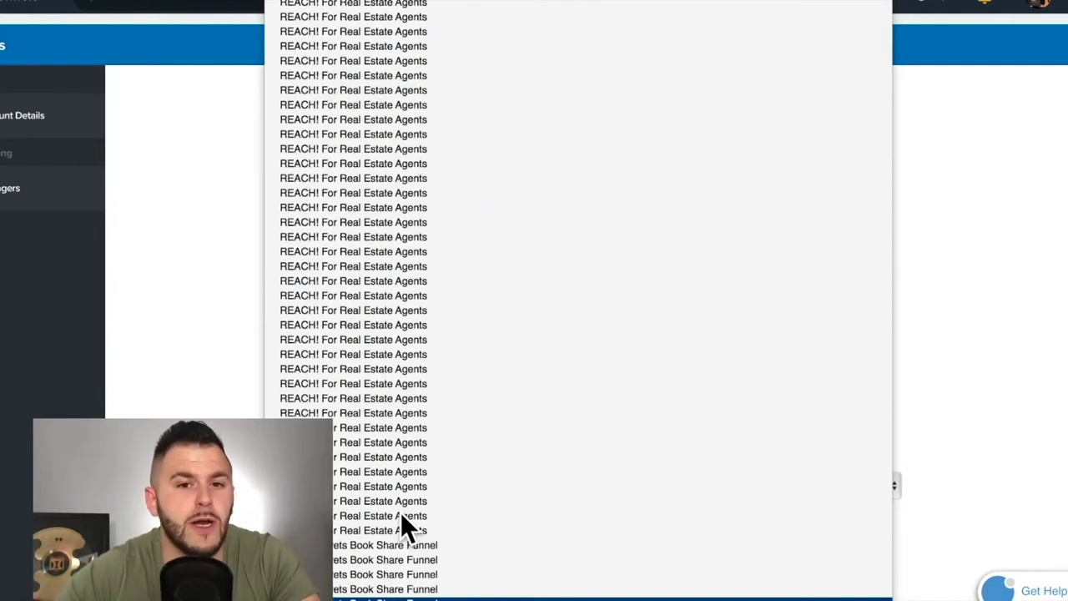
scroll(401, 512, "down", 9)
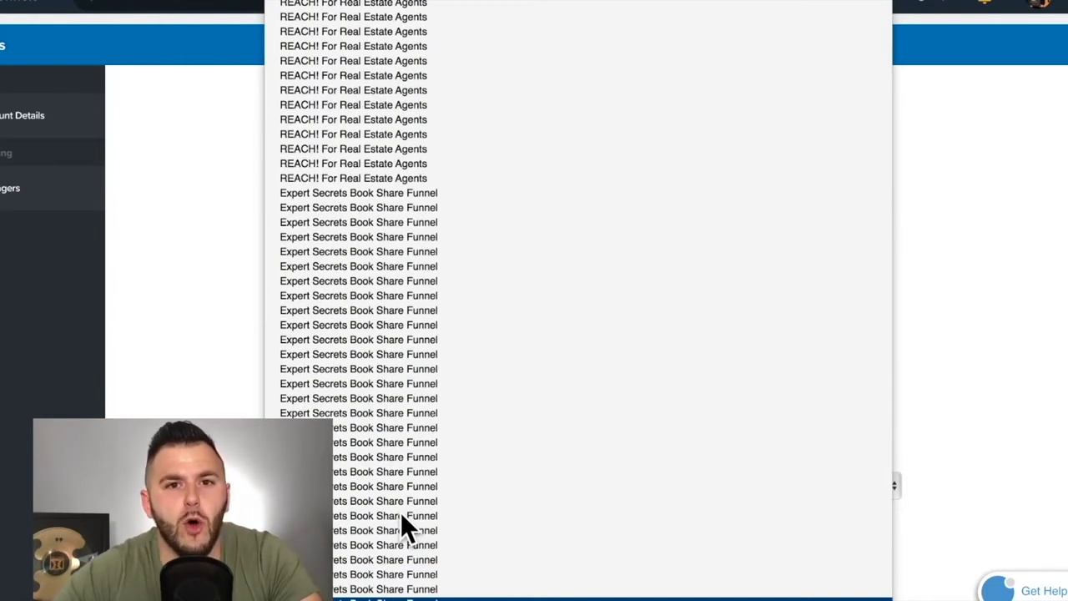
scroll(401, 512, "down", 9)
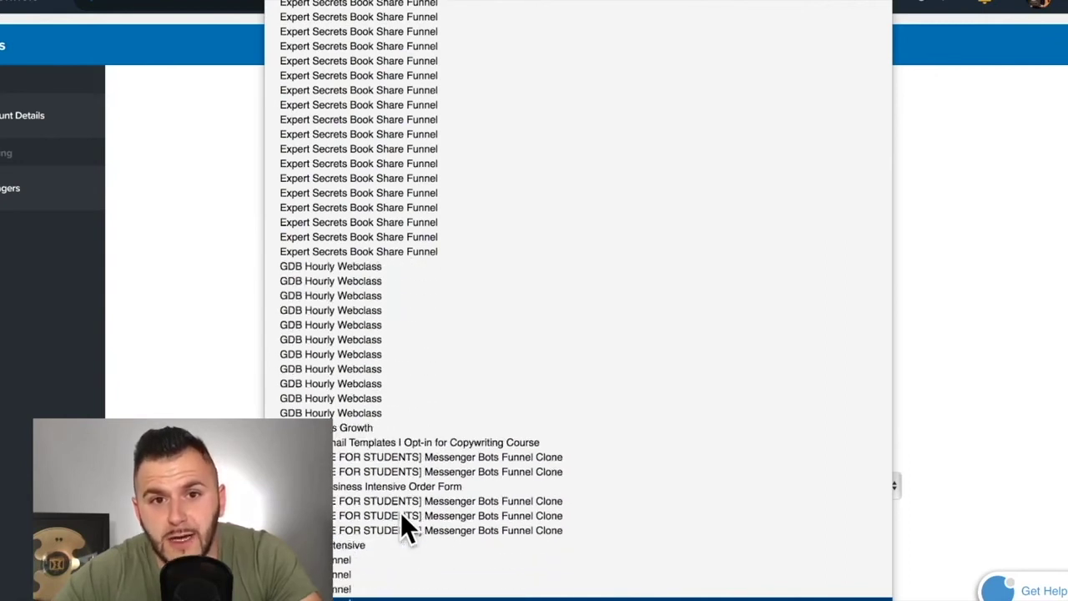
scroll(400, 512, "down", 12)
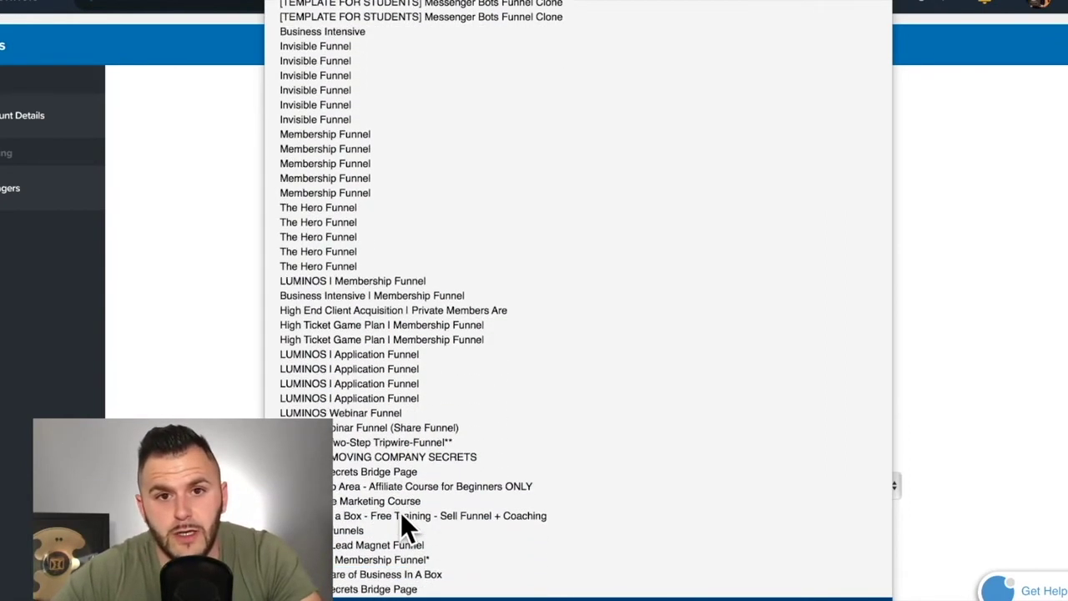
scroll(401, 512, "down", 11)
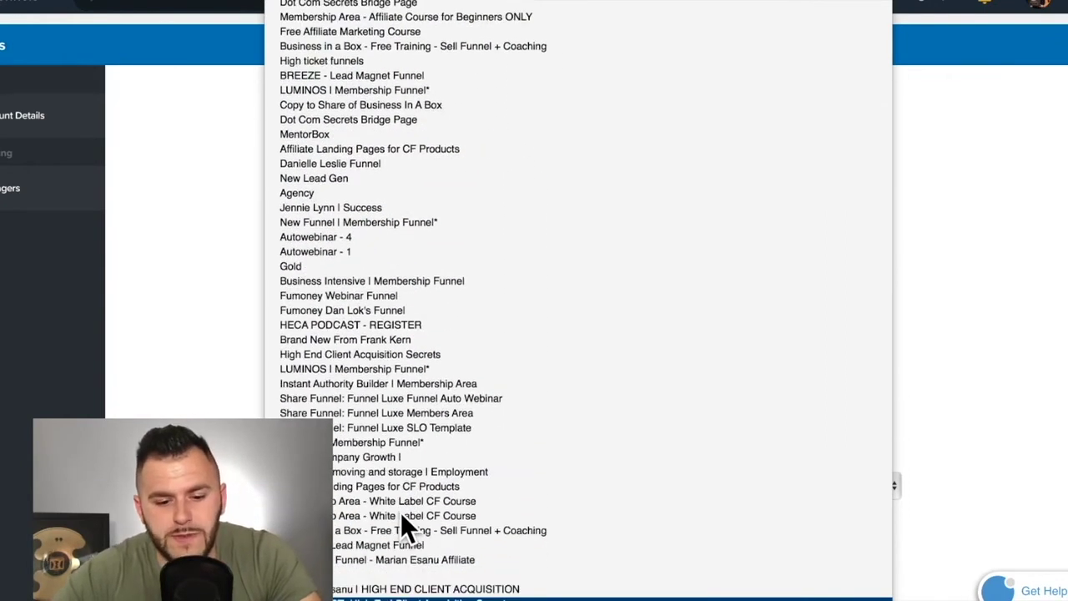
scroll(400, 511, "down", 9)
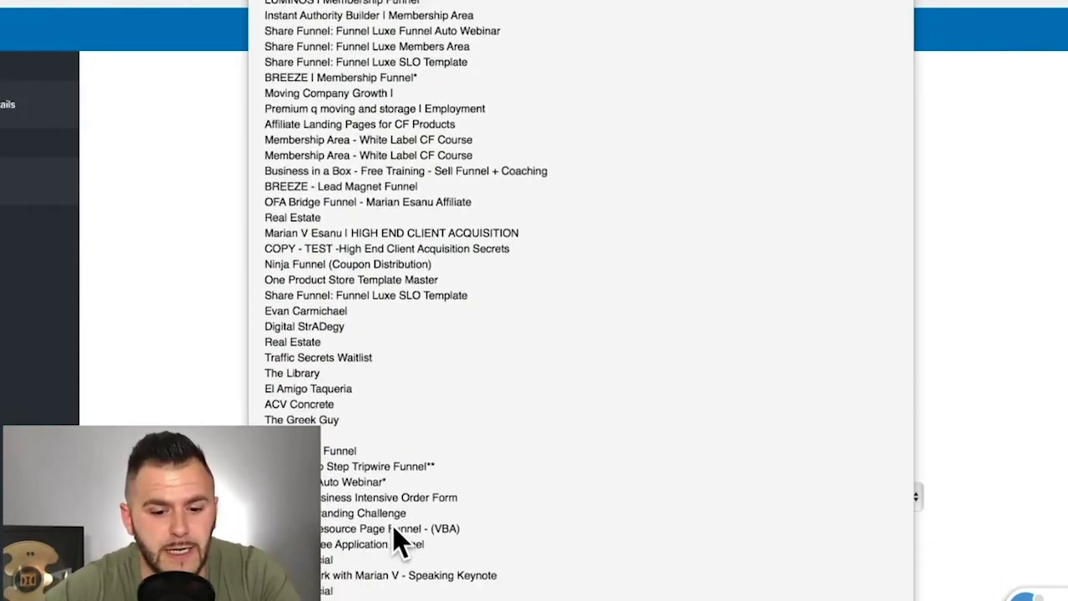
scroll(394, 528, "down", 8)
left_click(397, 534)
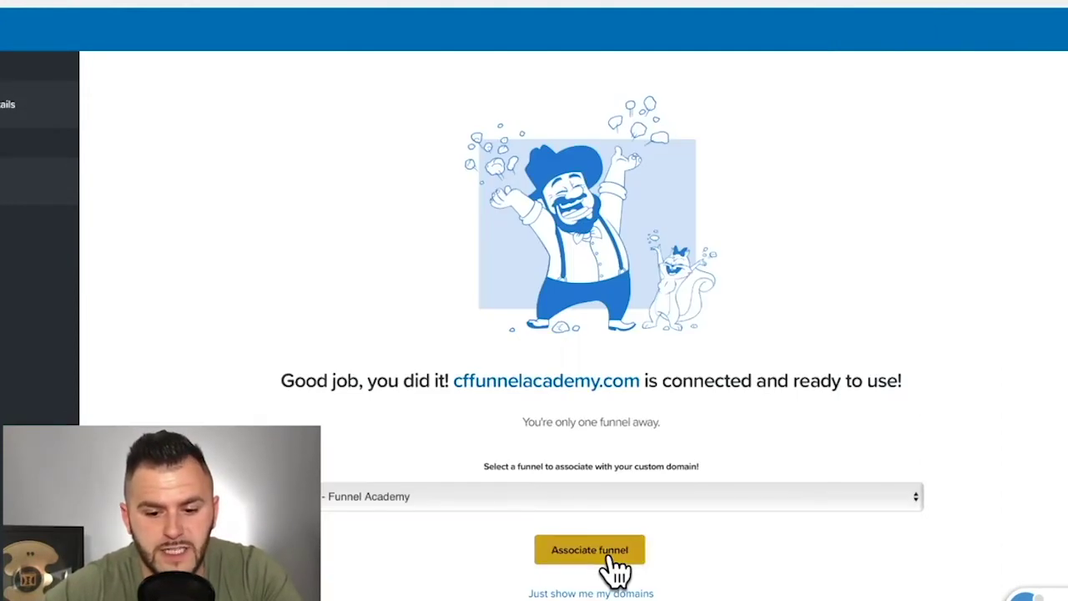
left_click(611, 559)
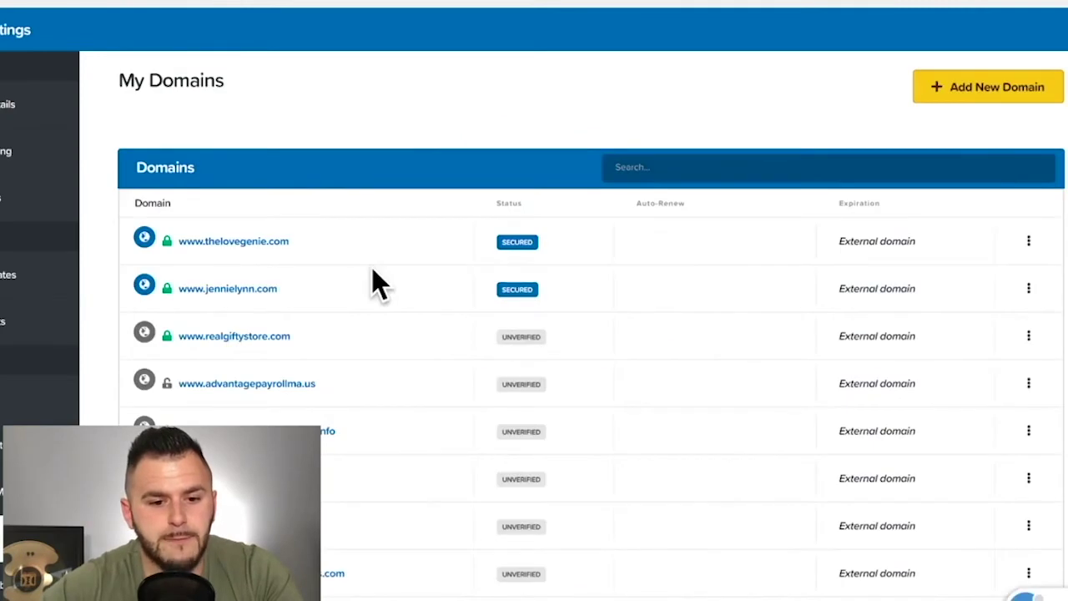
Open the settings of cffunnelacademy.com from the domains list and try to verify the domain.
scroll(372, 267, "down", 1)
scroll(538, 509, "down", 10)
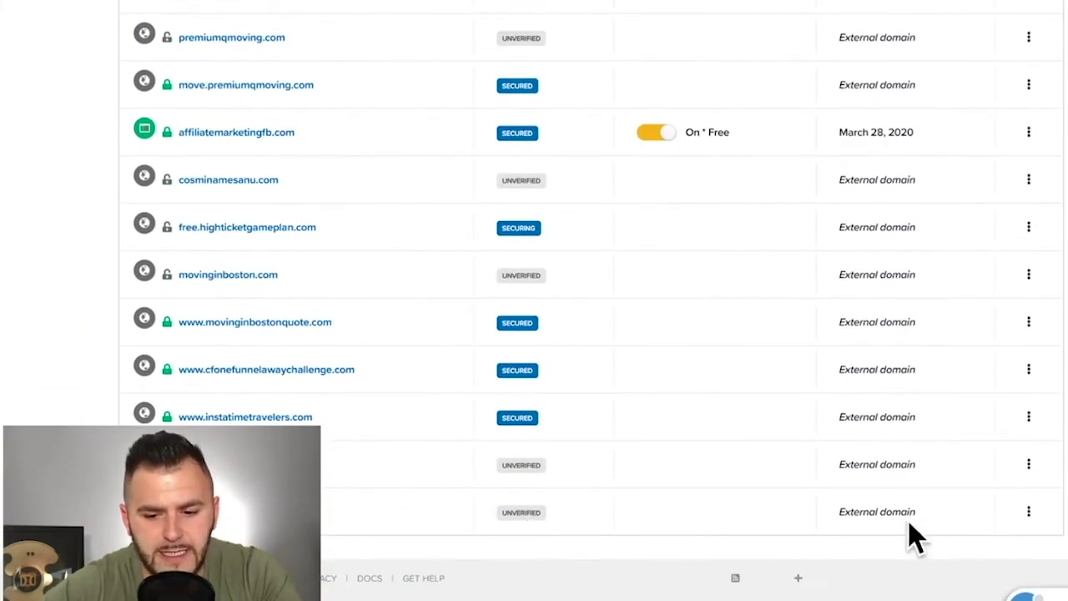
left_click(1028, 512)
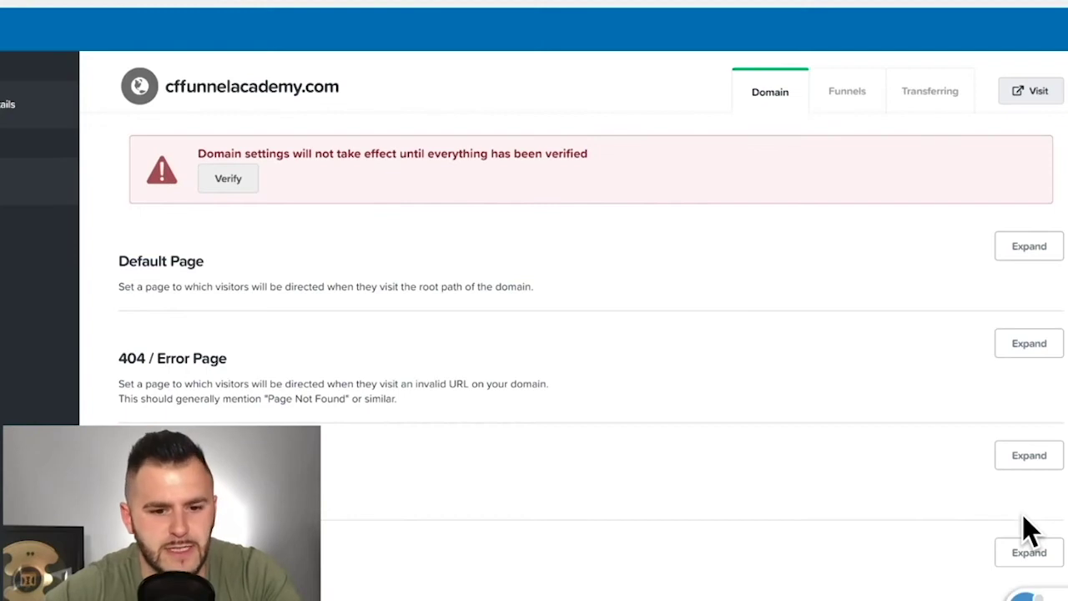
left_click(227, 181)
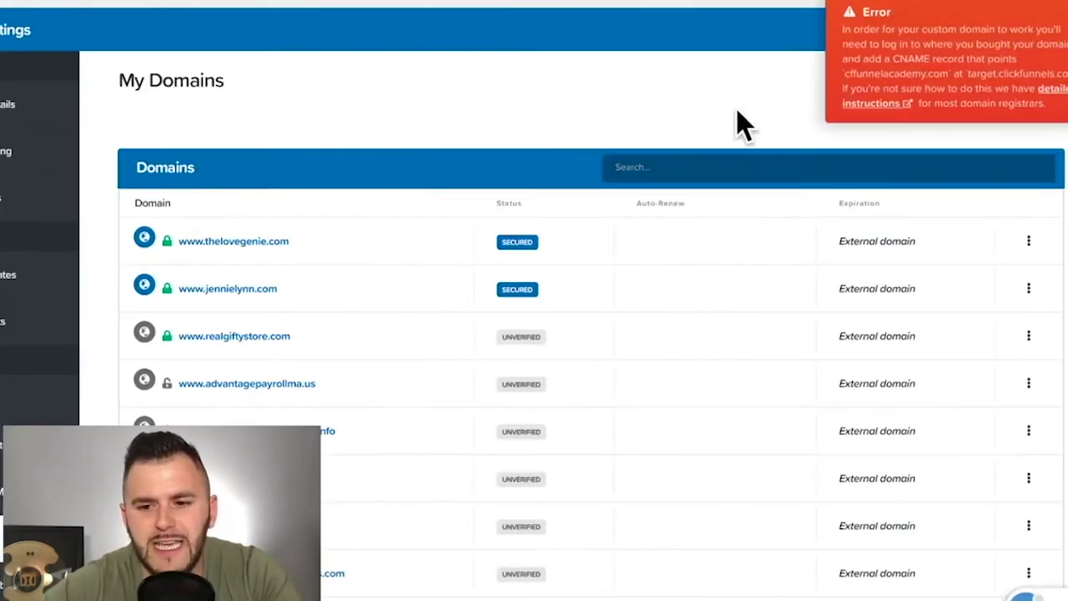
Reopen the settings of cffunnelacademy.com, try to set up SSL for it and dismiss the error.
scroll(742, 125, "down", 10)
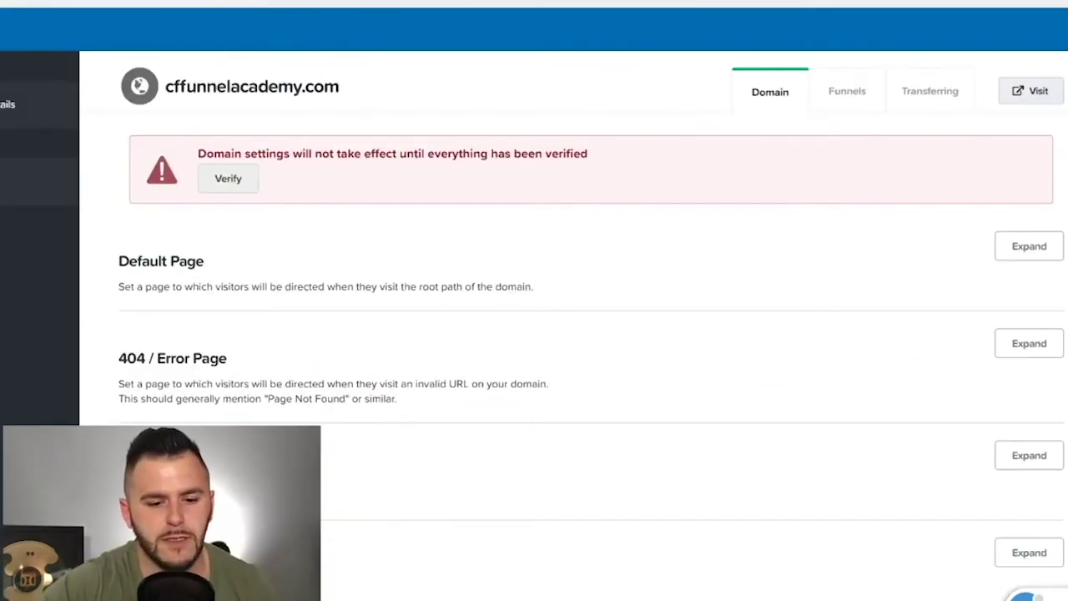
scroll(997, 362, "down", 5)
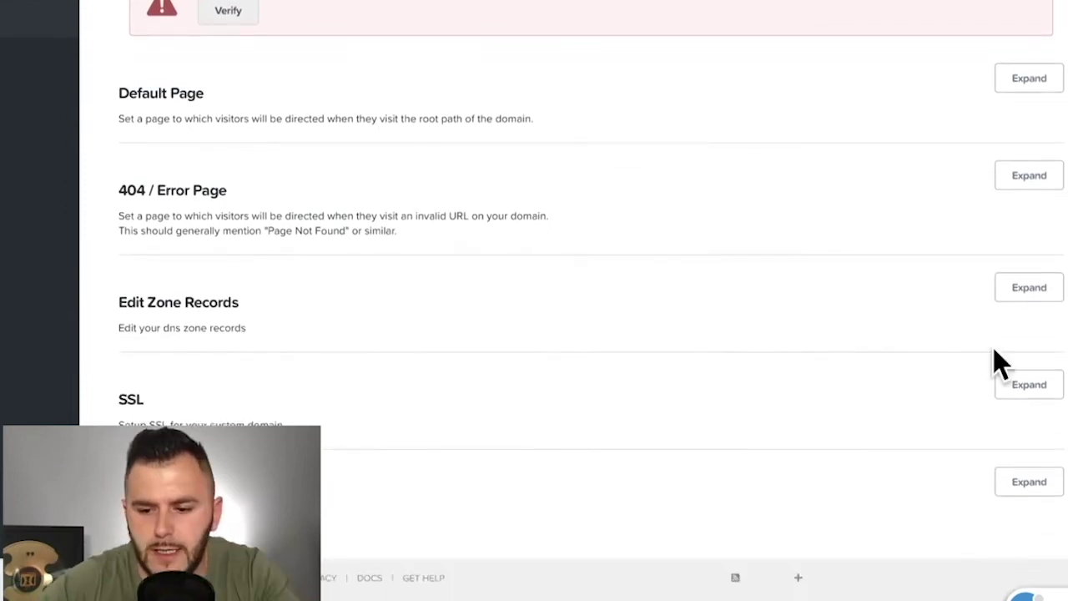
left_click(1030, 388)
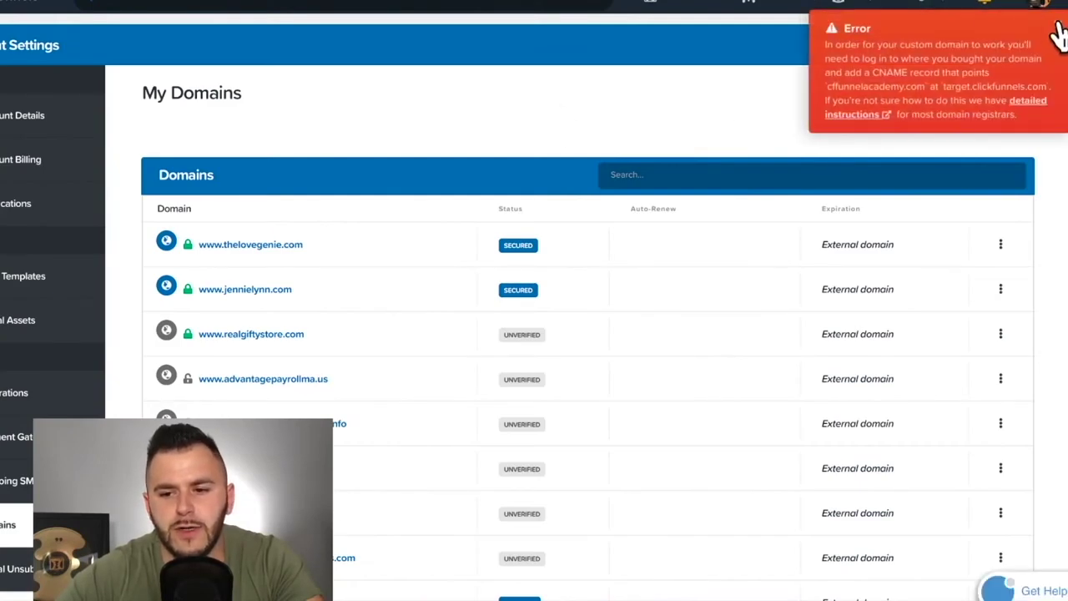
left_click(1056, 26)
Open the CF training - Funnel Academy funnel and check the domain in the Lead Magnet step's URL.
mouse_move(679, 41)
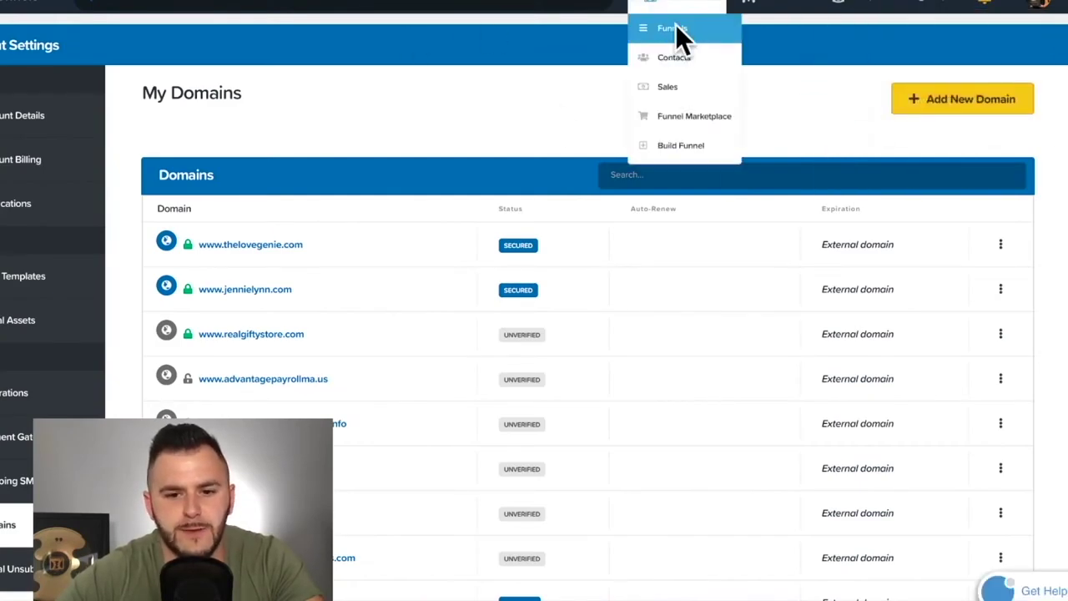
left_click(675, 27)
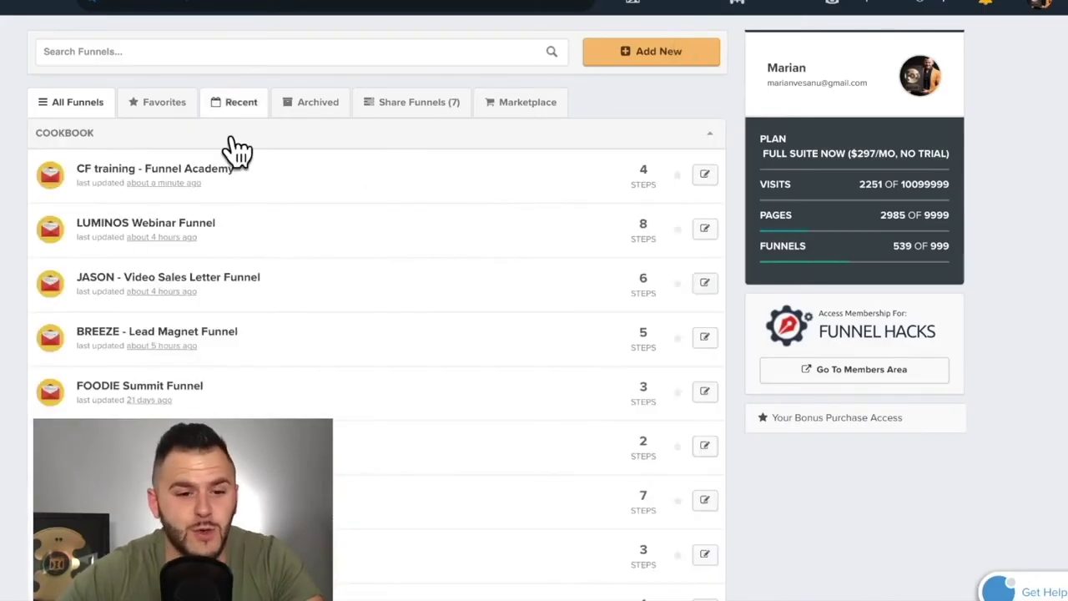
left_click(189, 170)
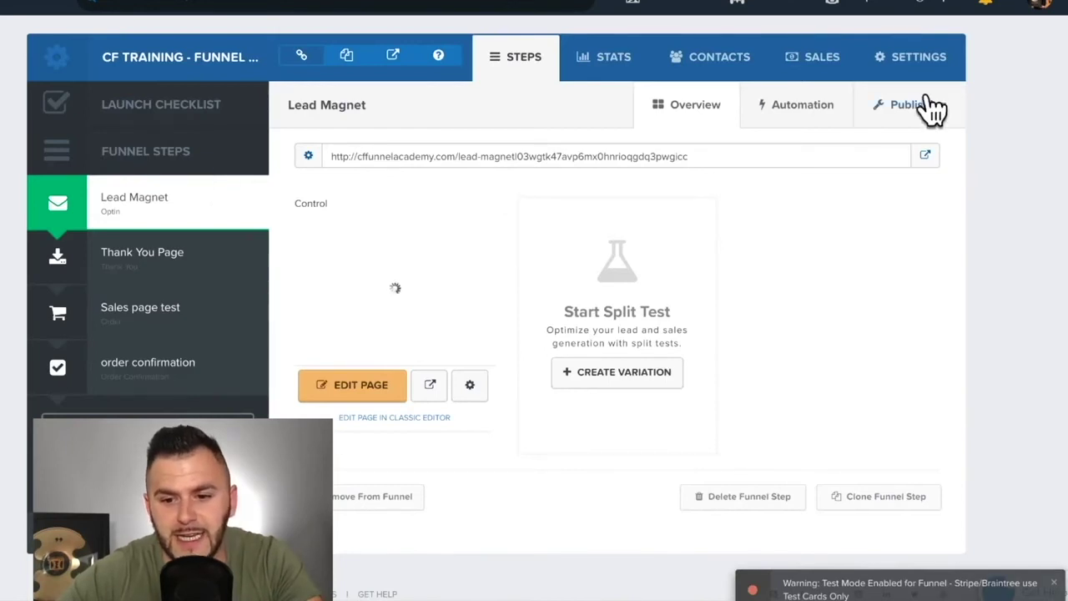
left_click_drag(330, 156, 486, 152)
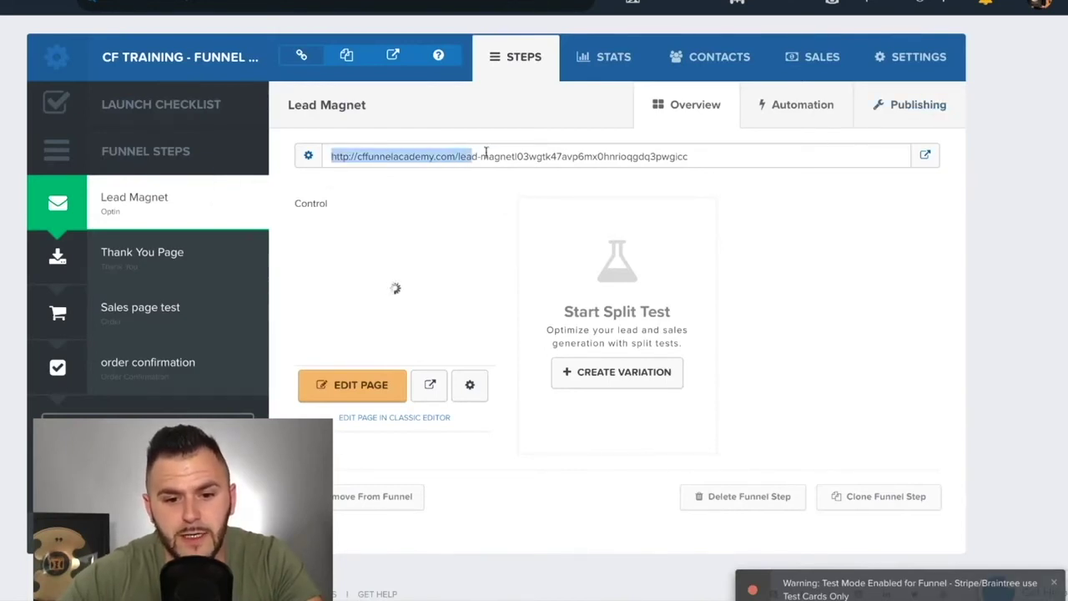
left_click(358, 157)
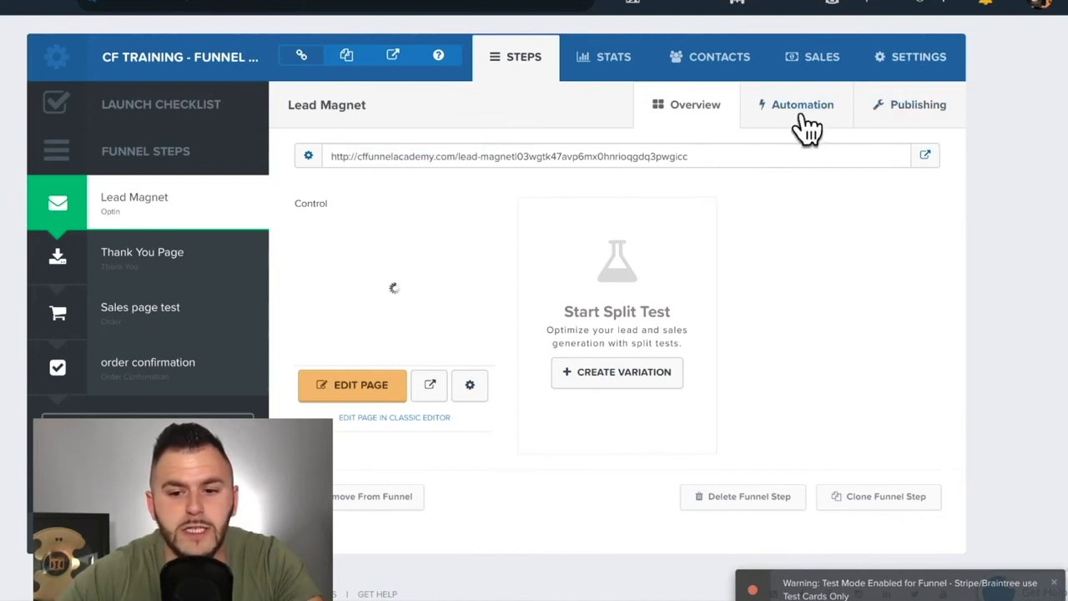
Set the path of the CF training - Funnel Academy funnel to cf-training and save its settings.
left_click(944, 50)
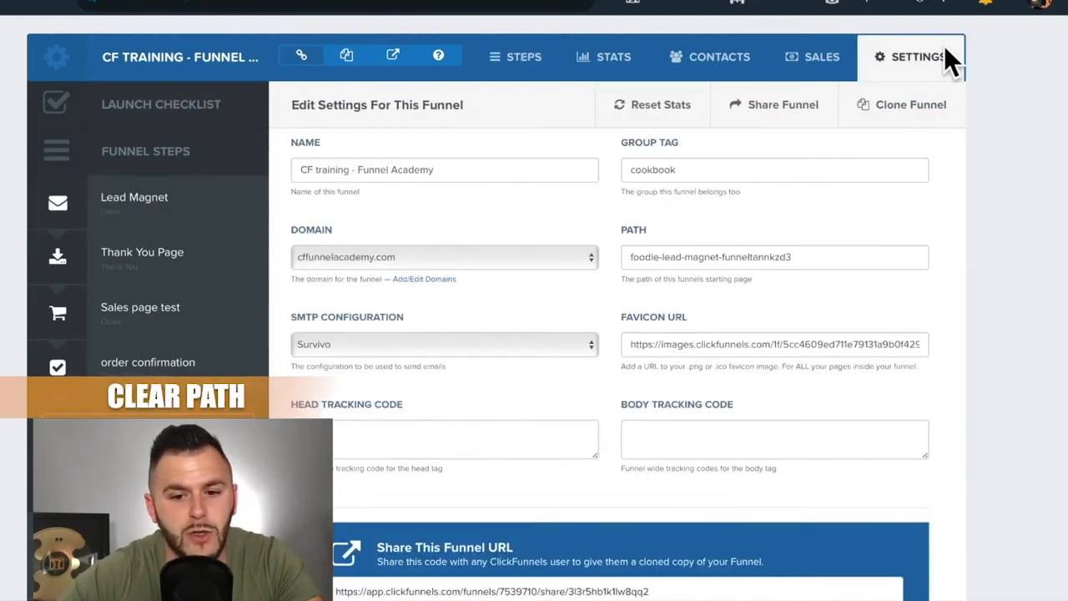
triple_click(730, 259)
key("BackSpace")
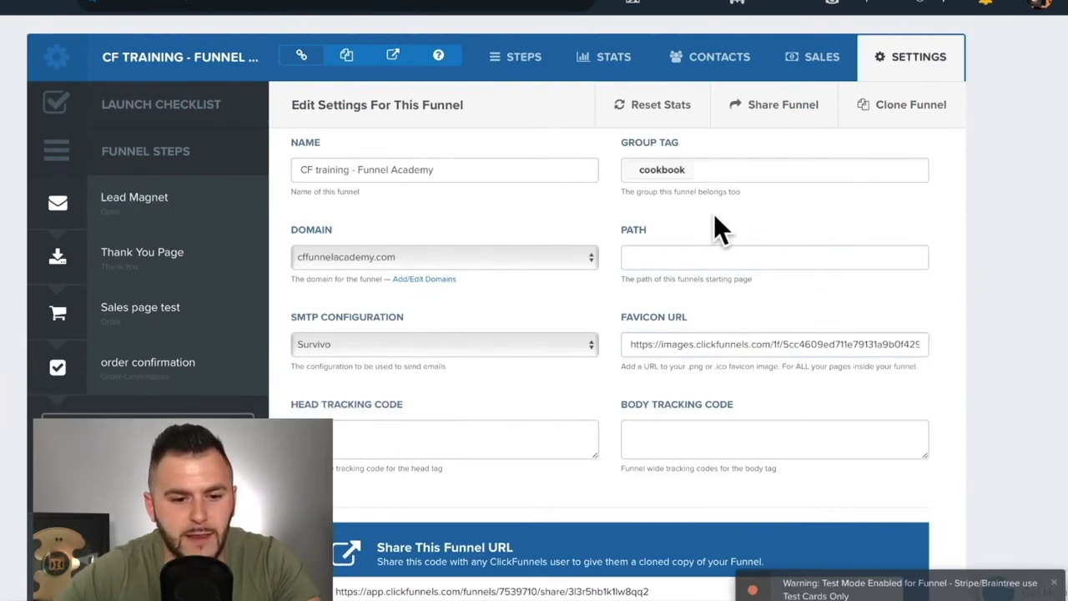
scroll(715, 226, "down", 3)
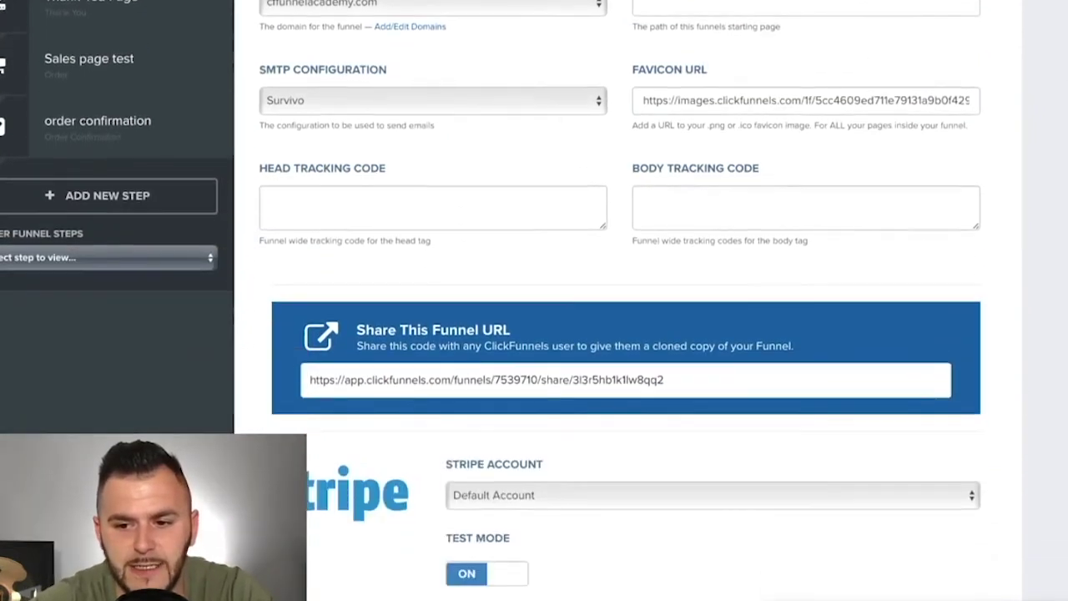
type("cf")
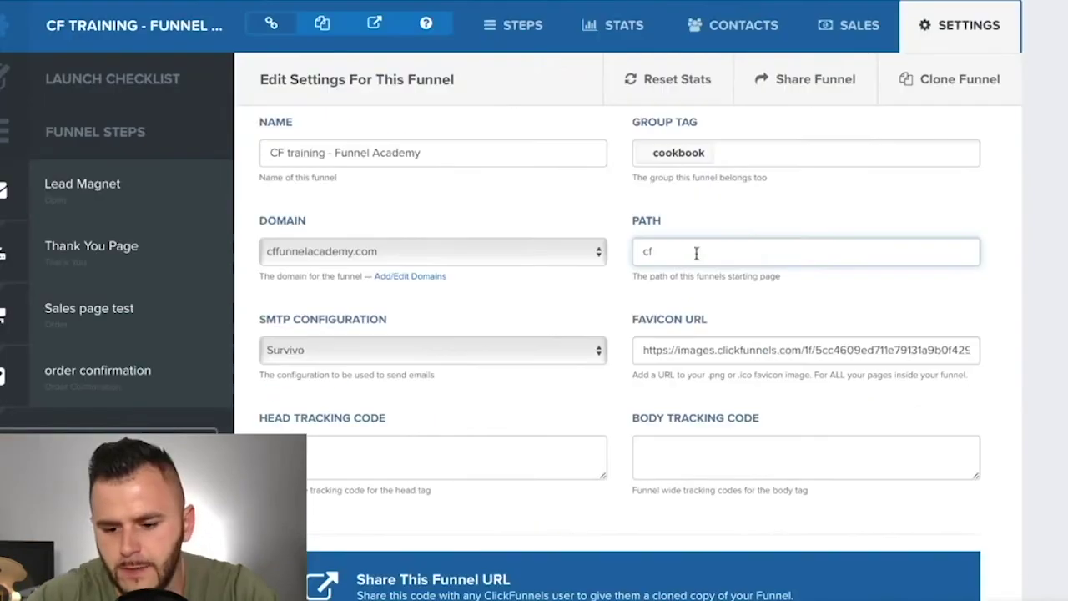
type("-train")
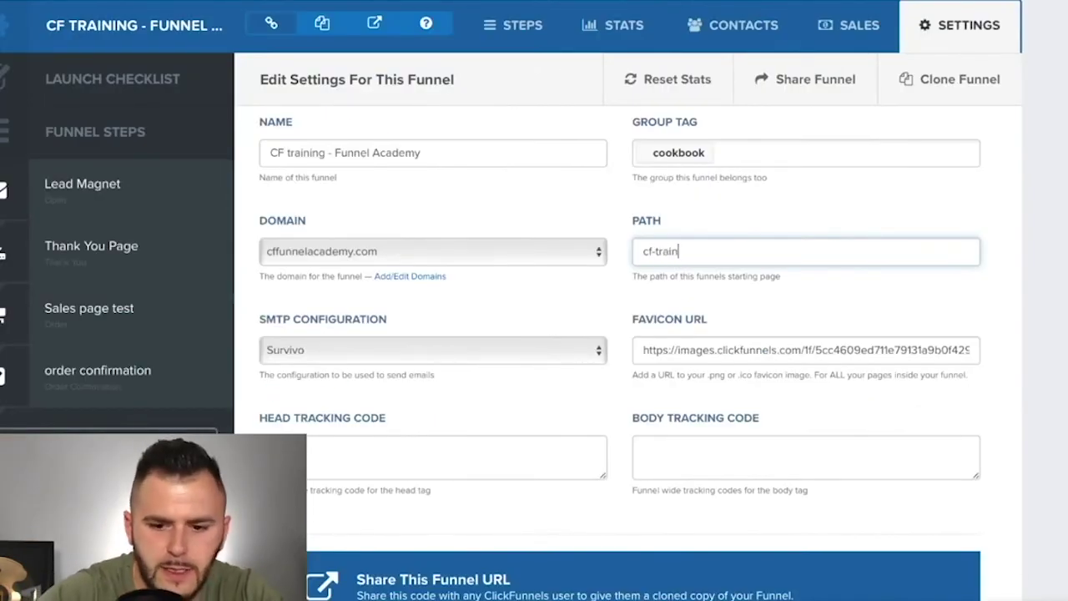
type("ing")
scroll(626, 333, "down", 10)
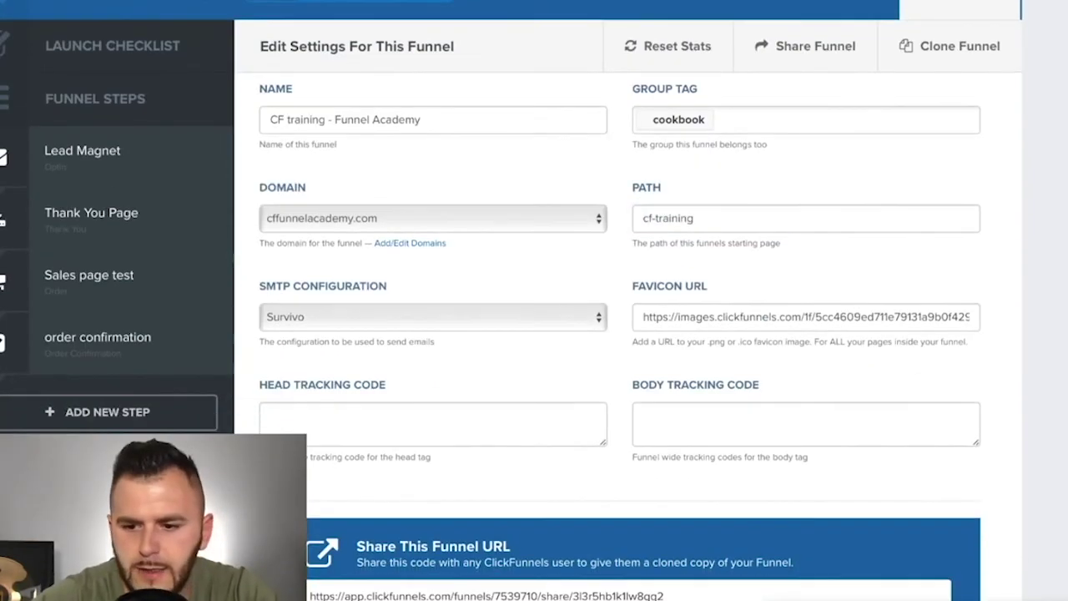
left_click(888, 538)
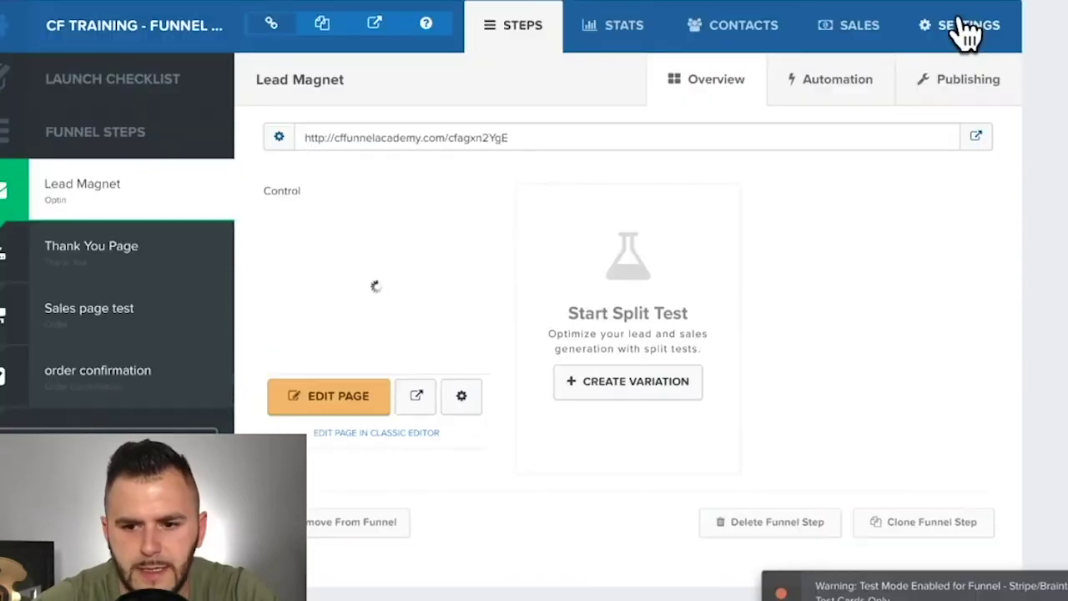
Set the Lead Magnet funnel step's path to cf-training, update the step and check the path in its URL.
left_click(967, 31)
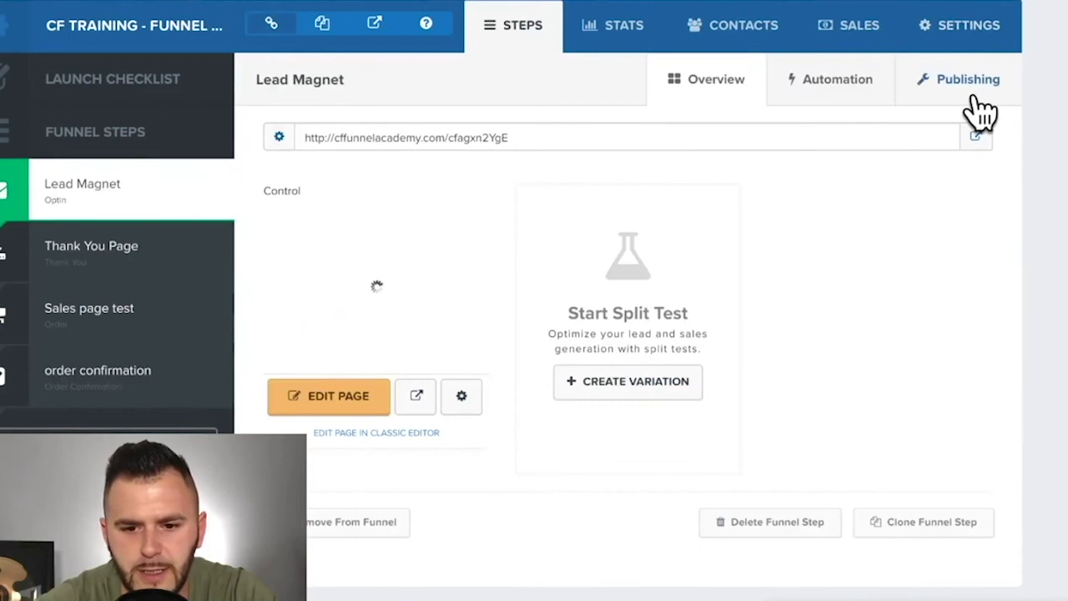
left_click(975, 96)
double_click(849, 163)
type("cf-training")
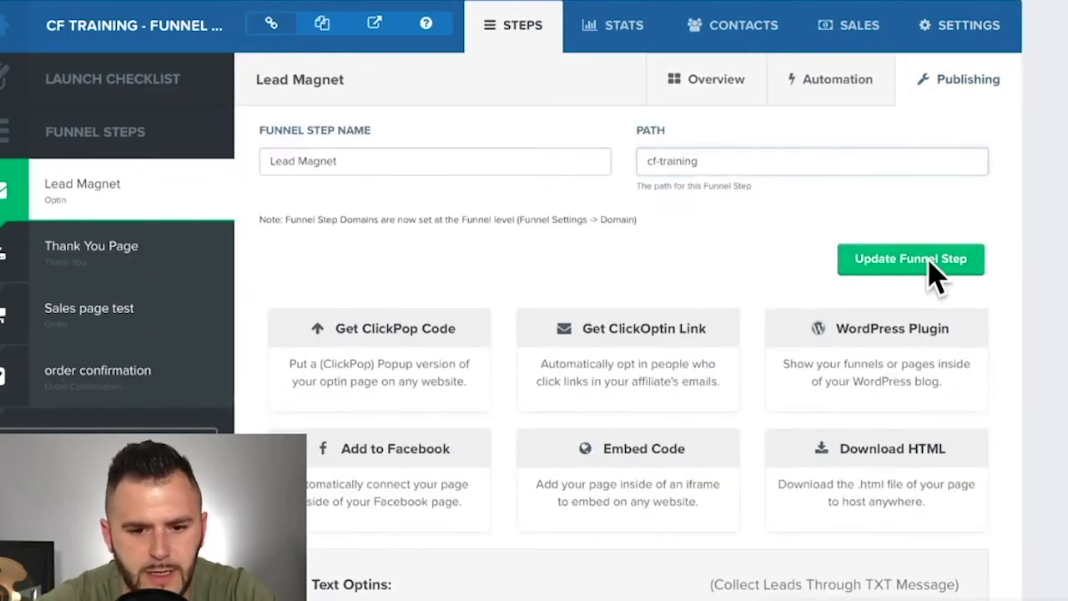
left_click(931, 262)
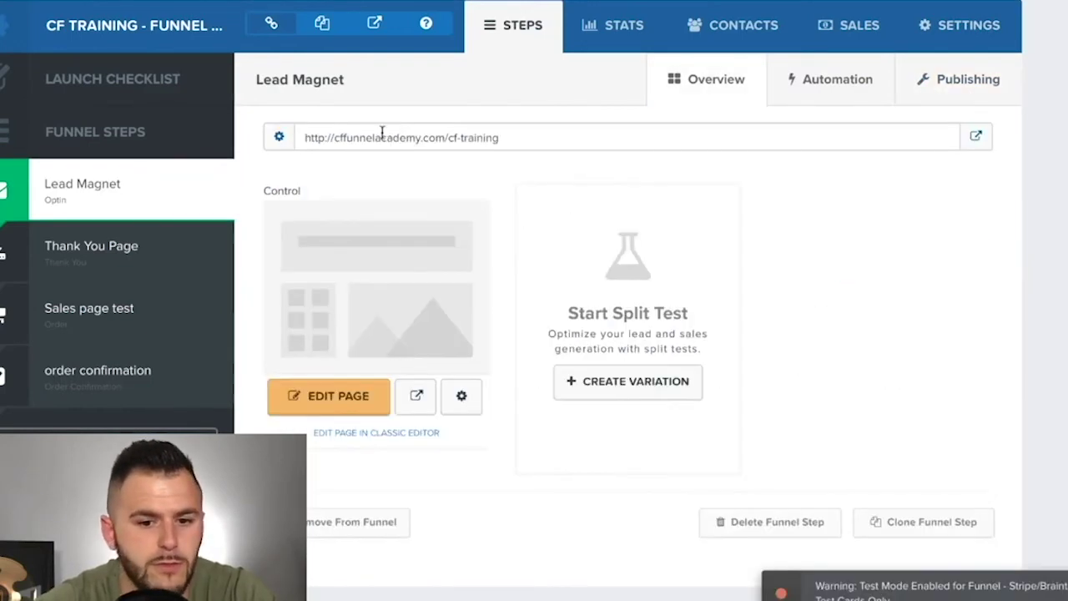
left_click(472, 141)
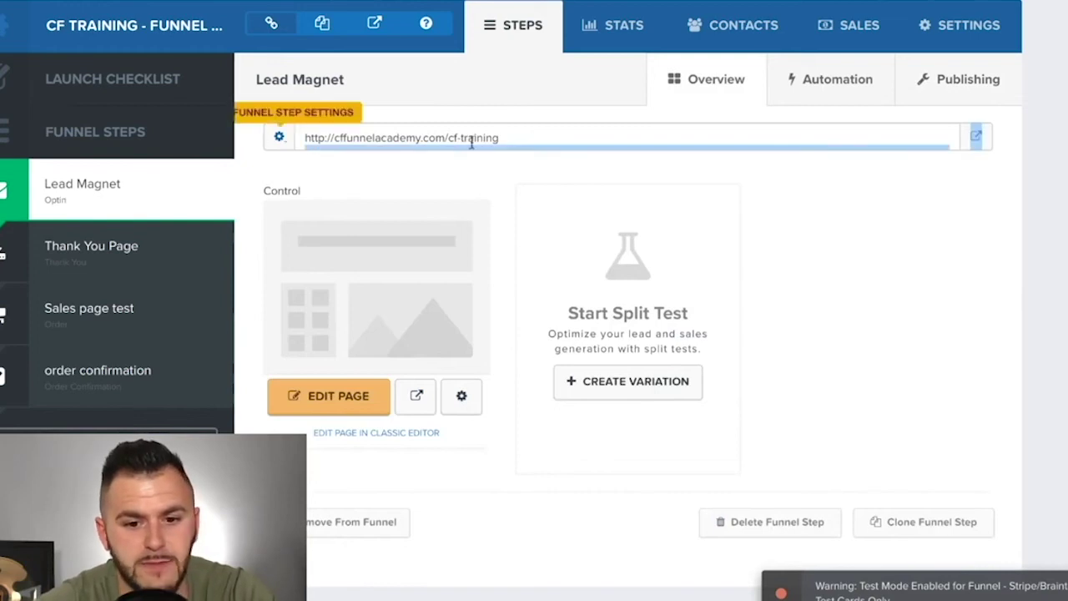
left_click_drag(476, 141, 520, 141)
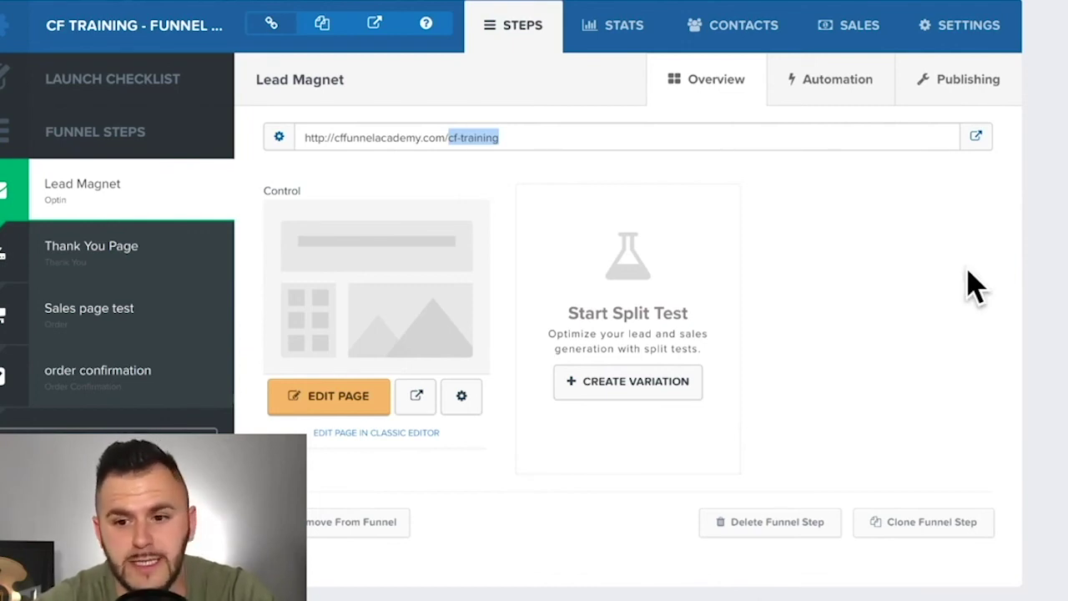
Open the account's domains list, try again to verify cffunnelacademy.com from its settings and dismiss the error.
left_click(1066, 10)
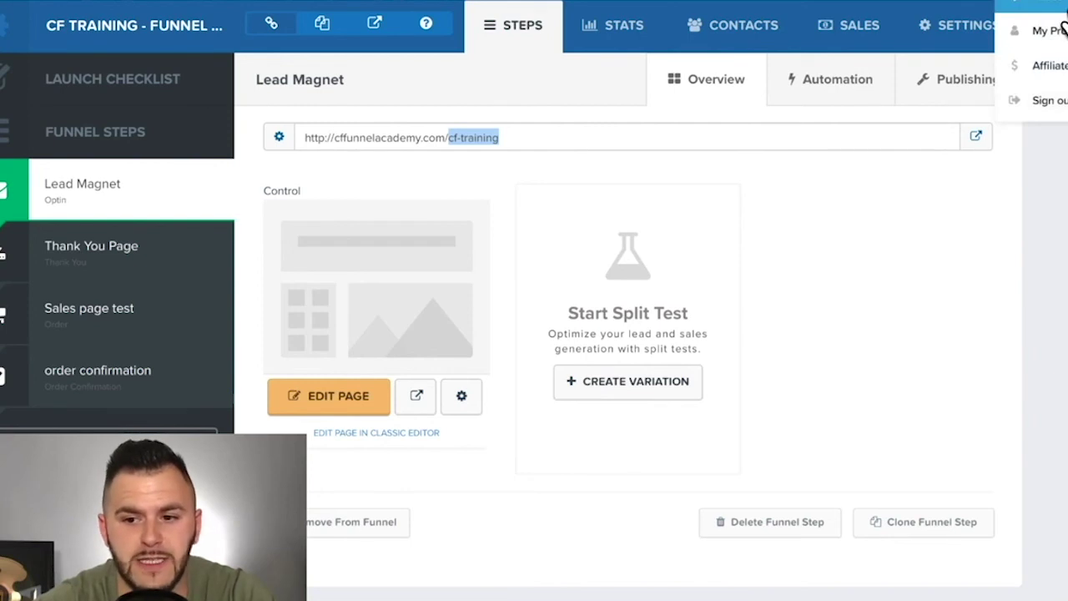
left_click(1043, 31)
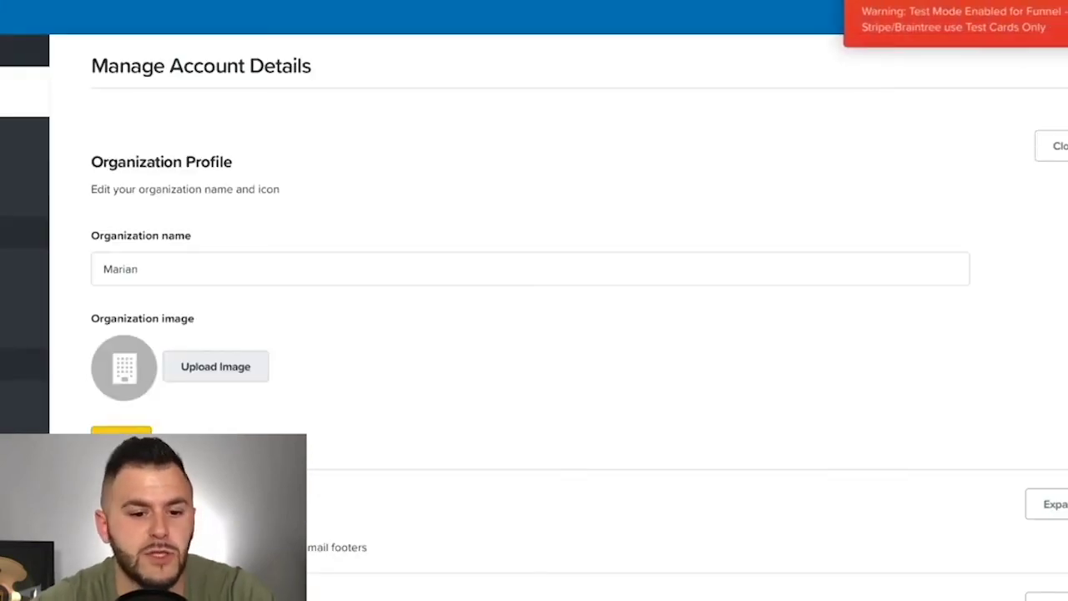
left_click(1057, 25)
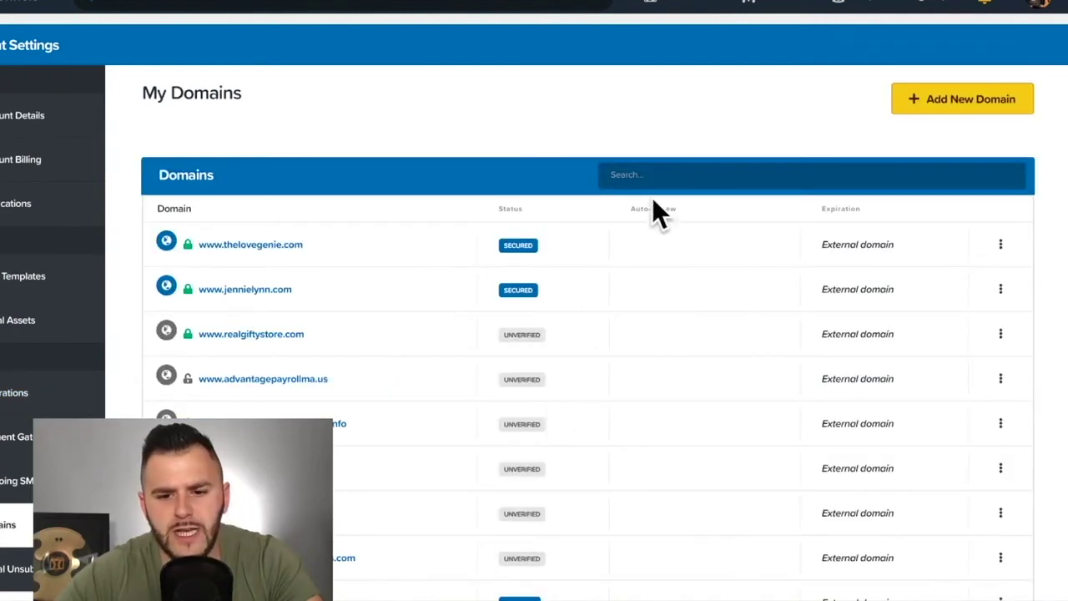
scroll(963, 78, "down", 10)
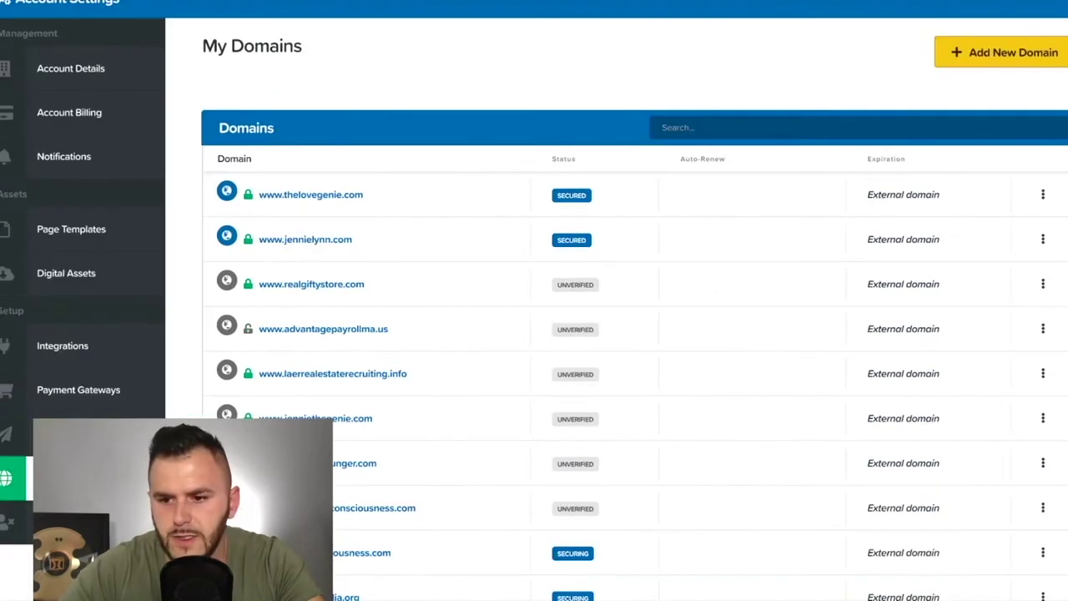
scroll(634, 333, "down", 10)
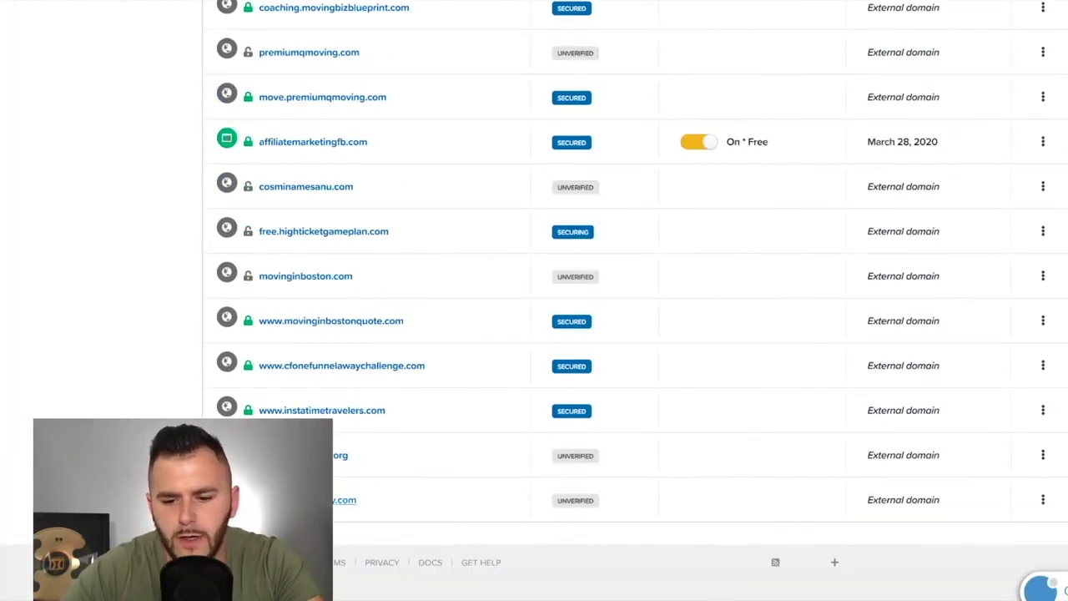
left_click(345, 499)
left_click(296, 202)
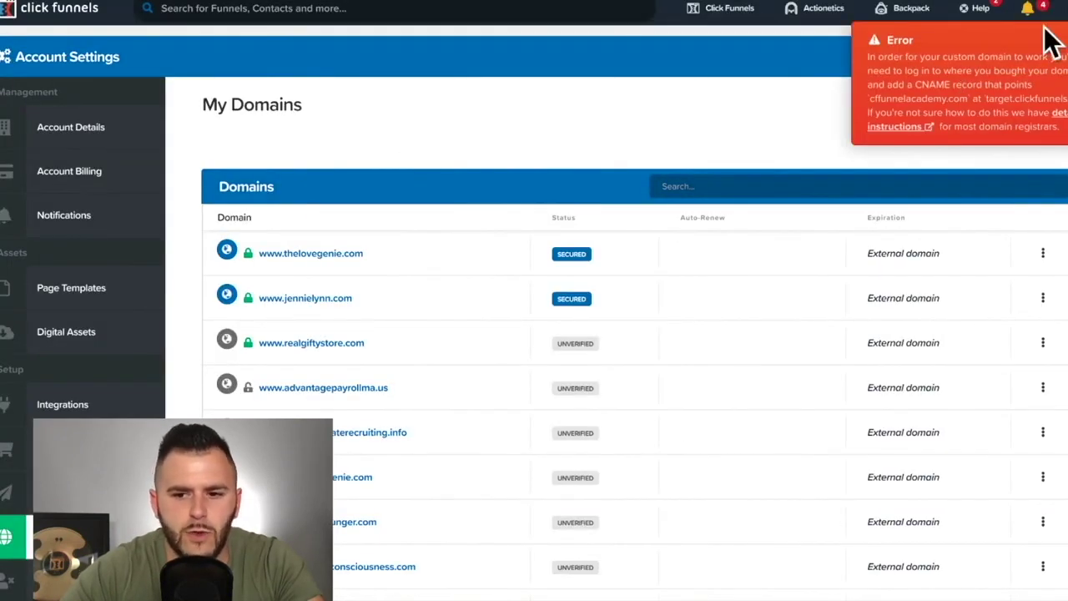
left_click(1050, 42)
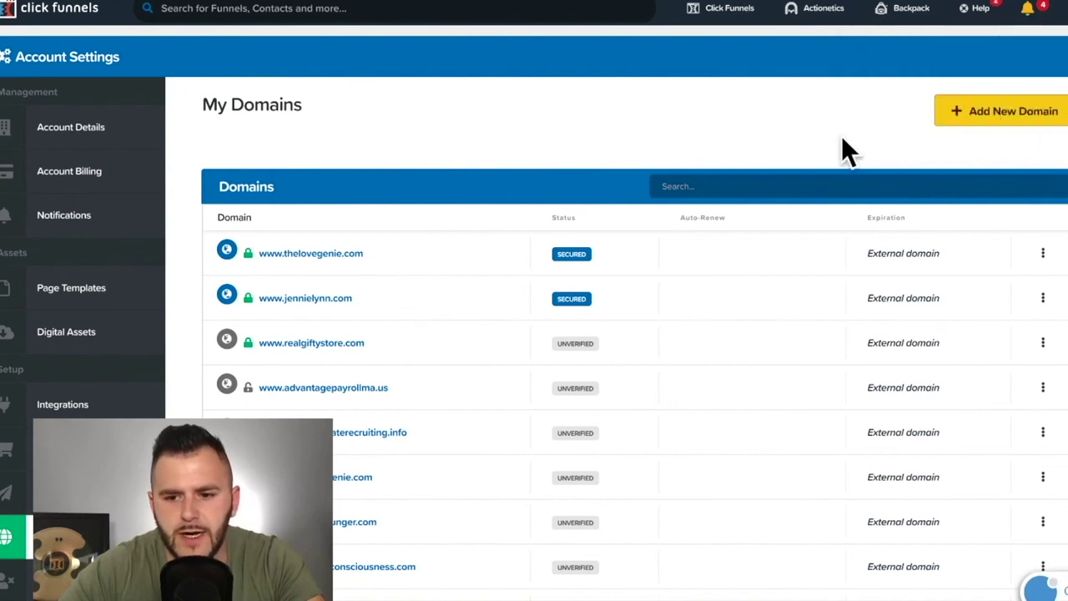
Locate cffunnelacademy.com in the domains list again.
scroll(844, 148, "down", 5)
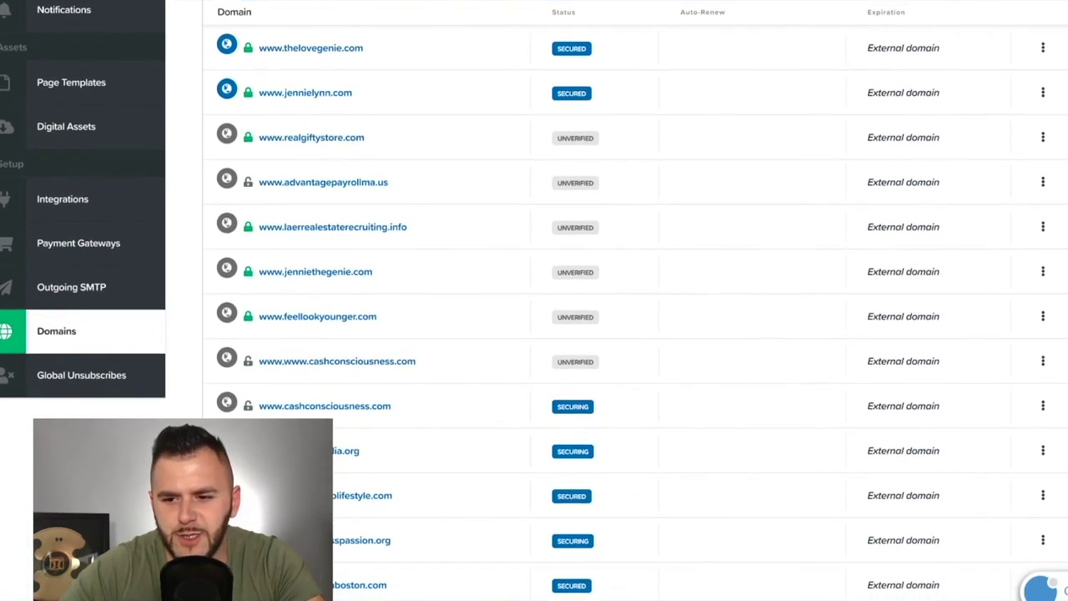
scroll(634, 301, "down", 15)
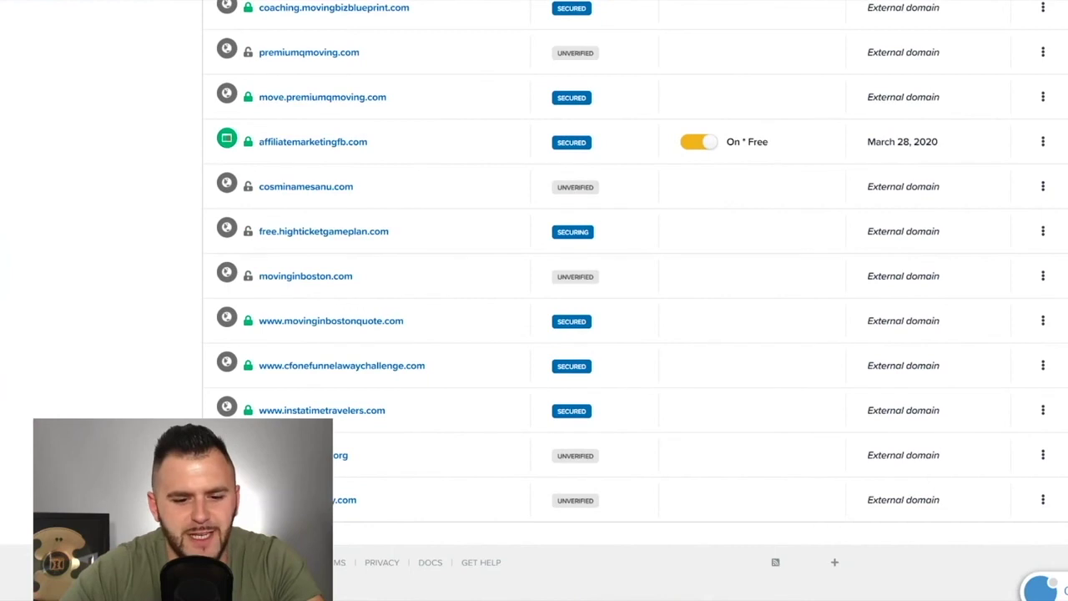